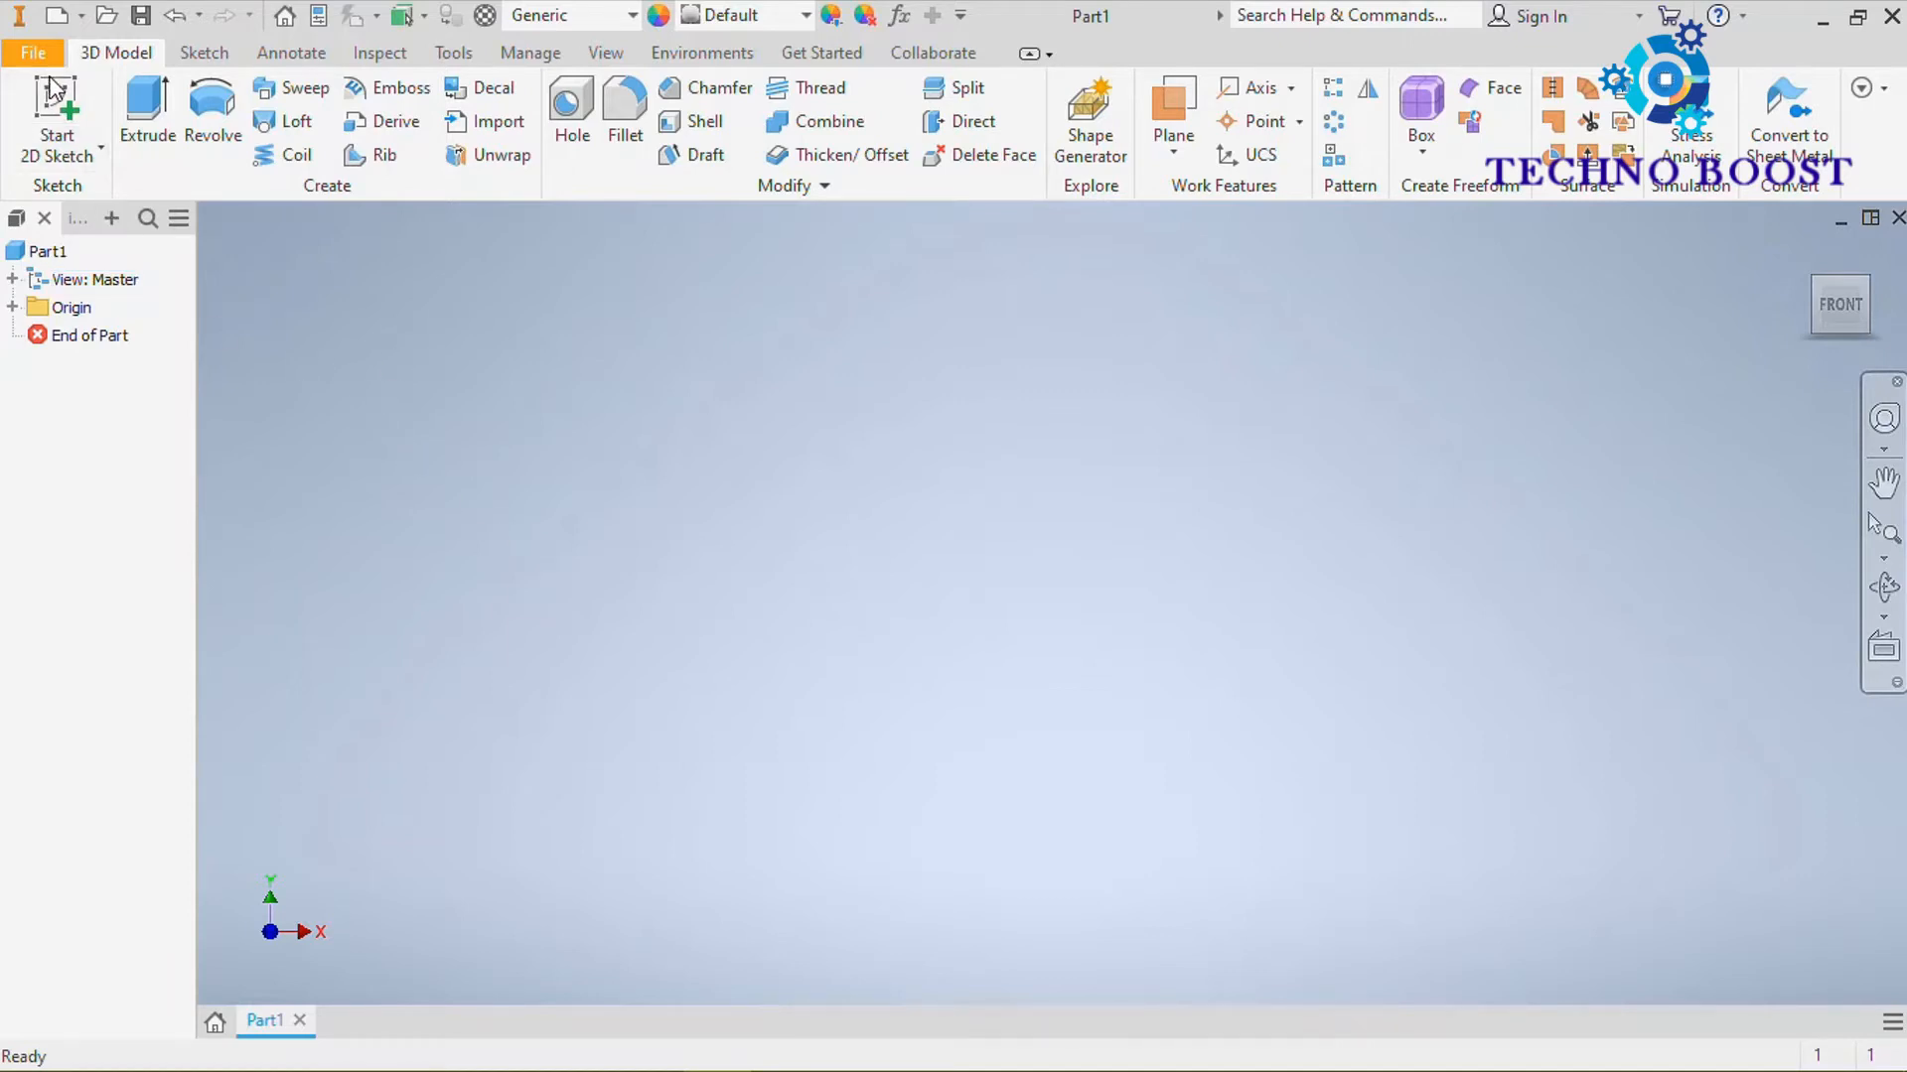
Create a new 2D sketch on the origin's YZ plane
left_click(62, 108)
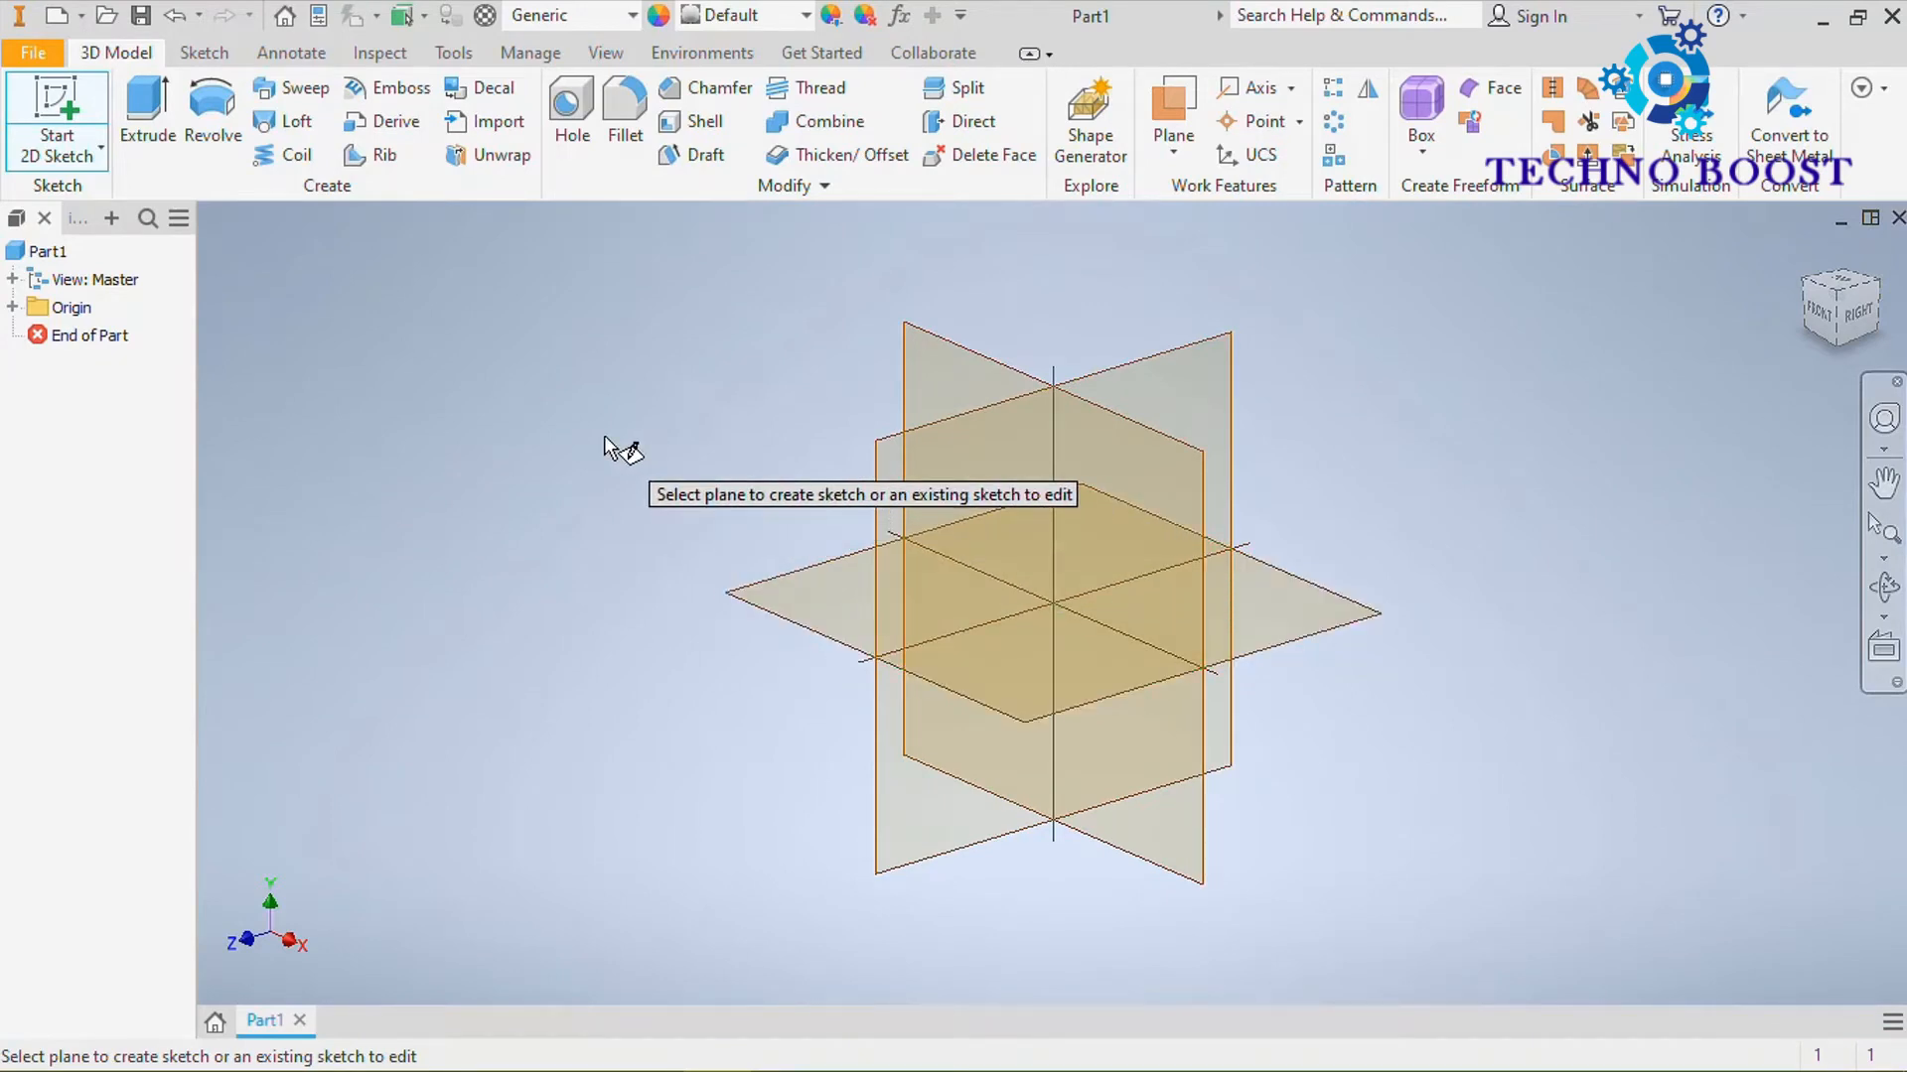
key("Escape")
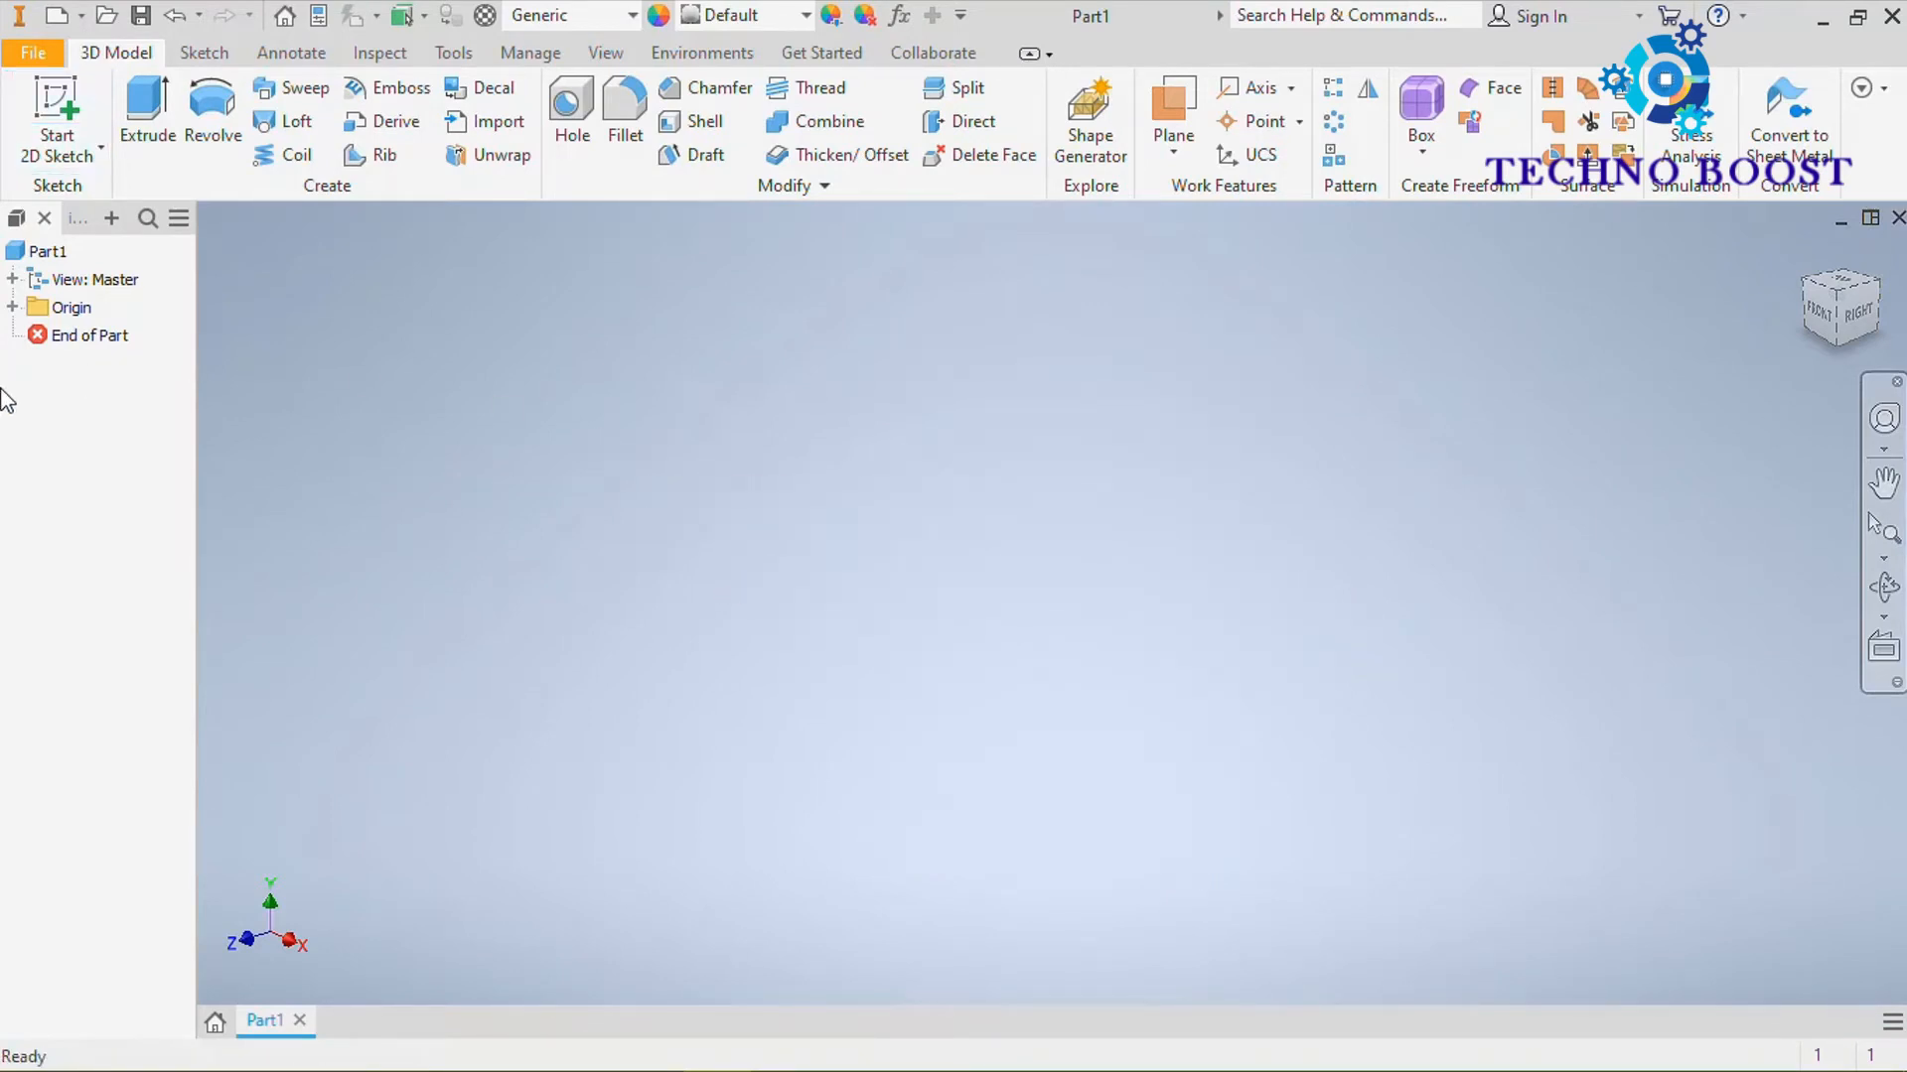
left_click(13, 307)
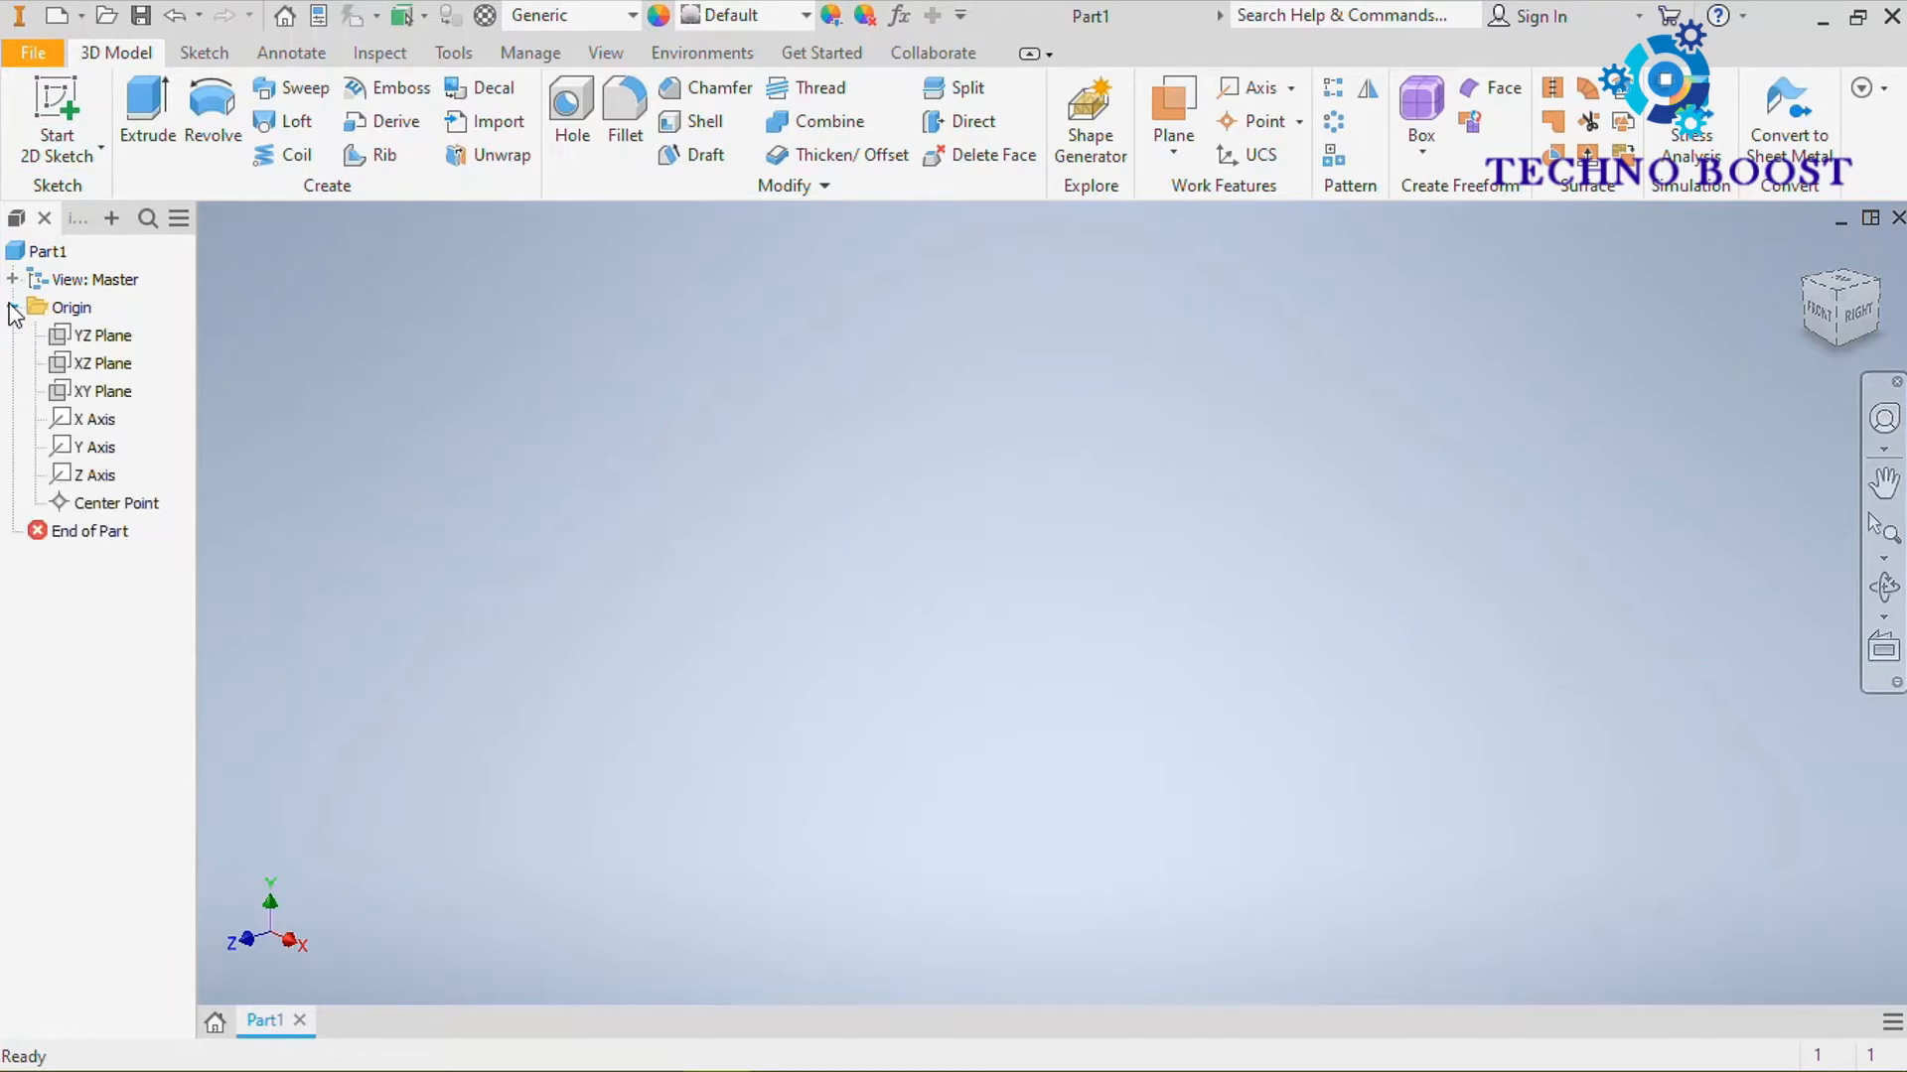
left_click(104, 335)
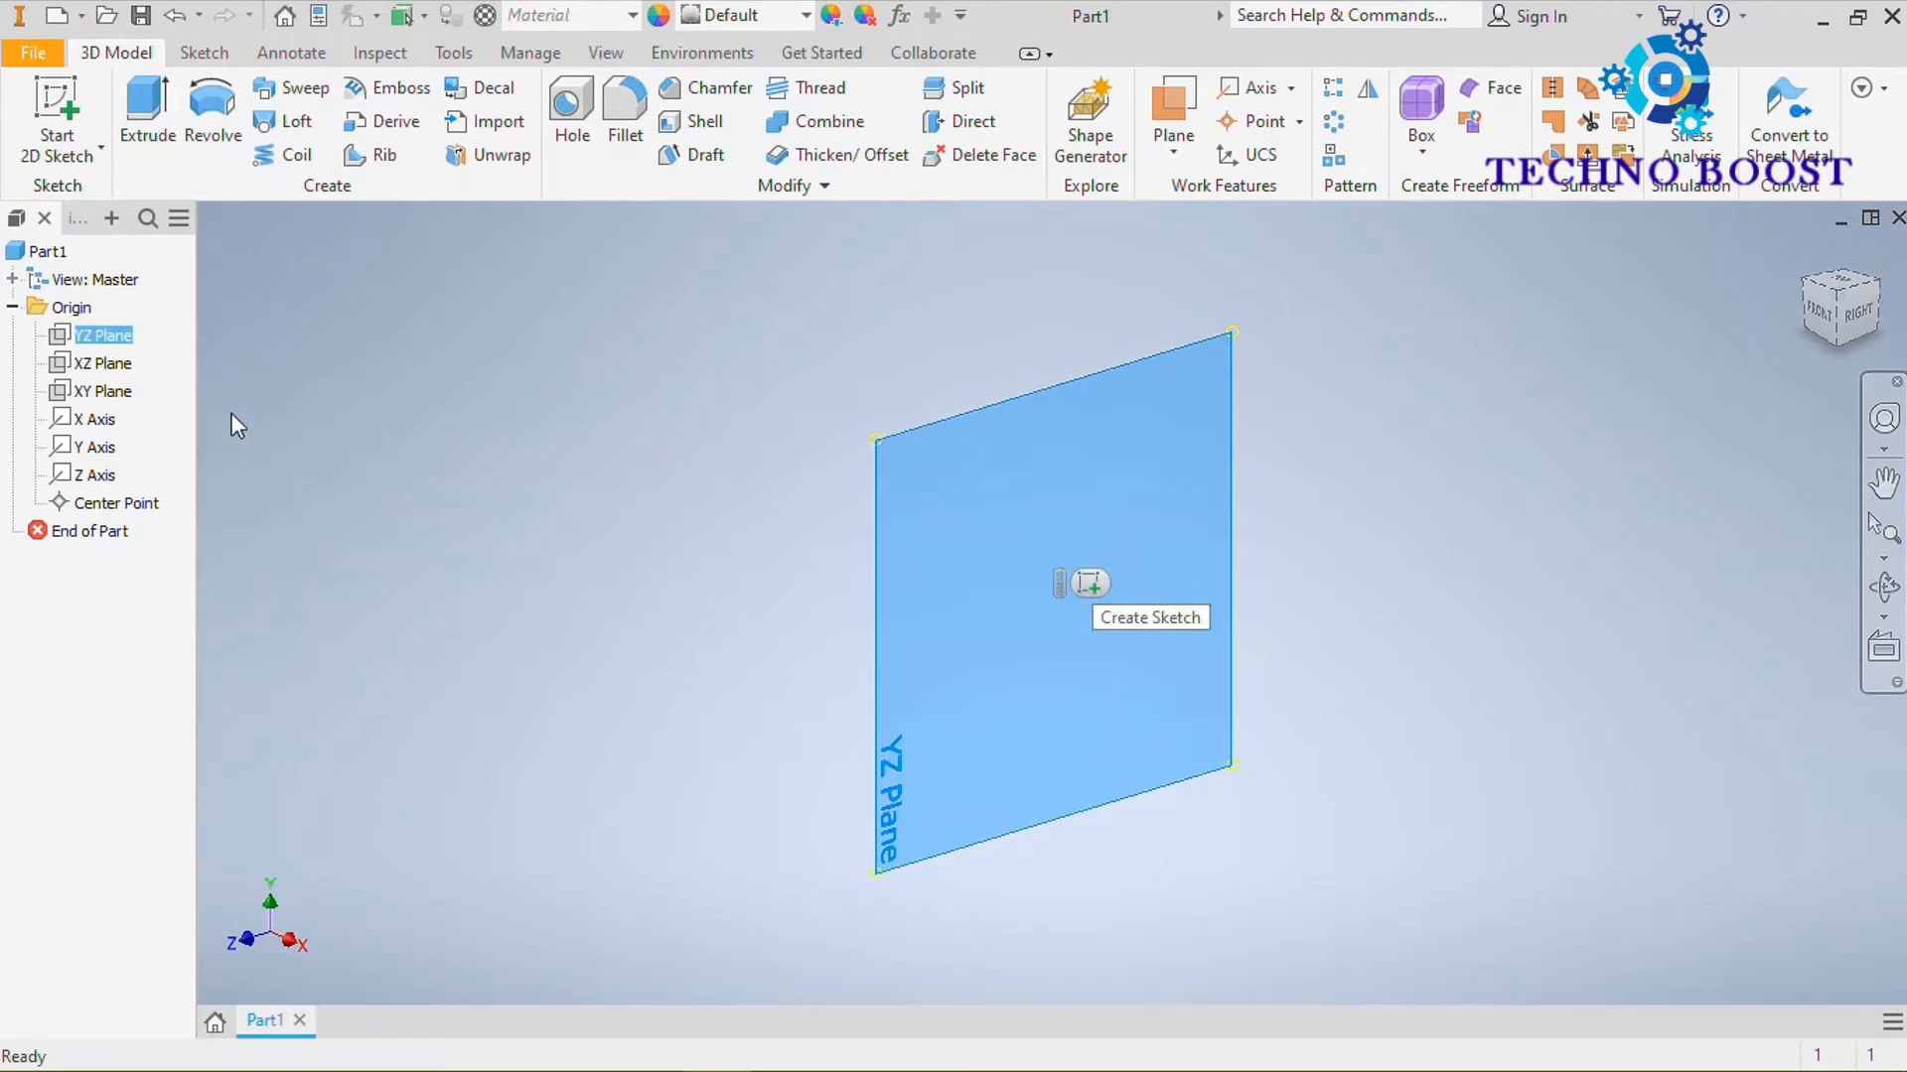
right_click(66, 340)
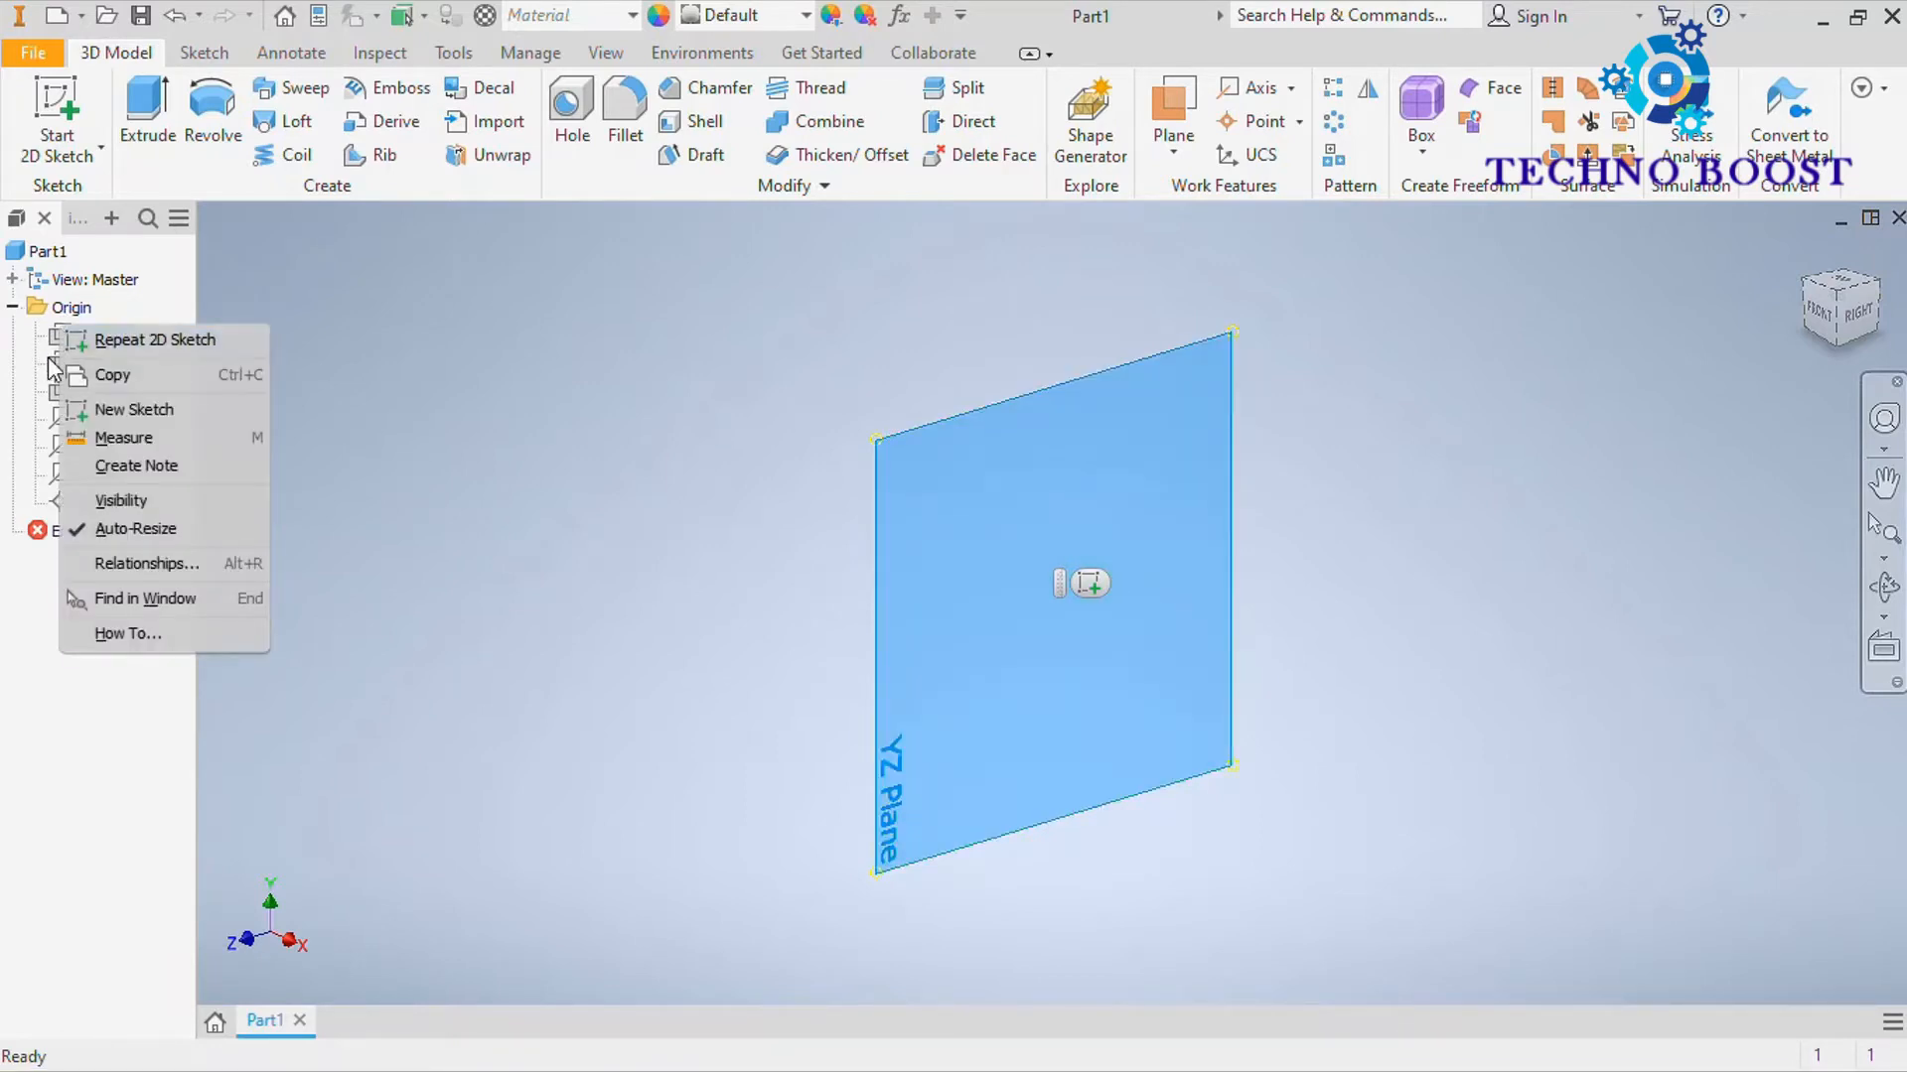
left_click(163, 407)
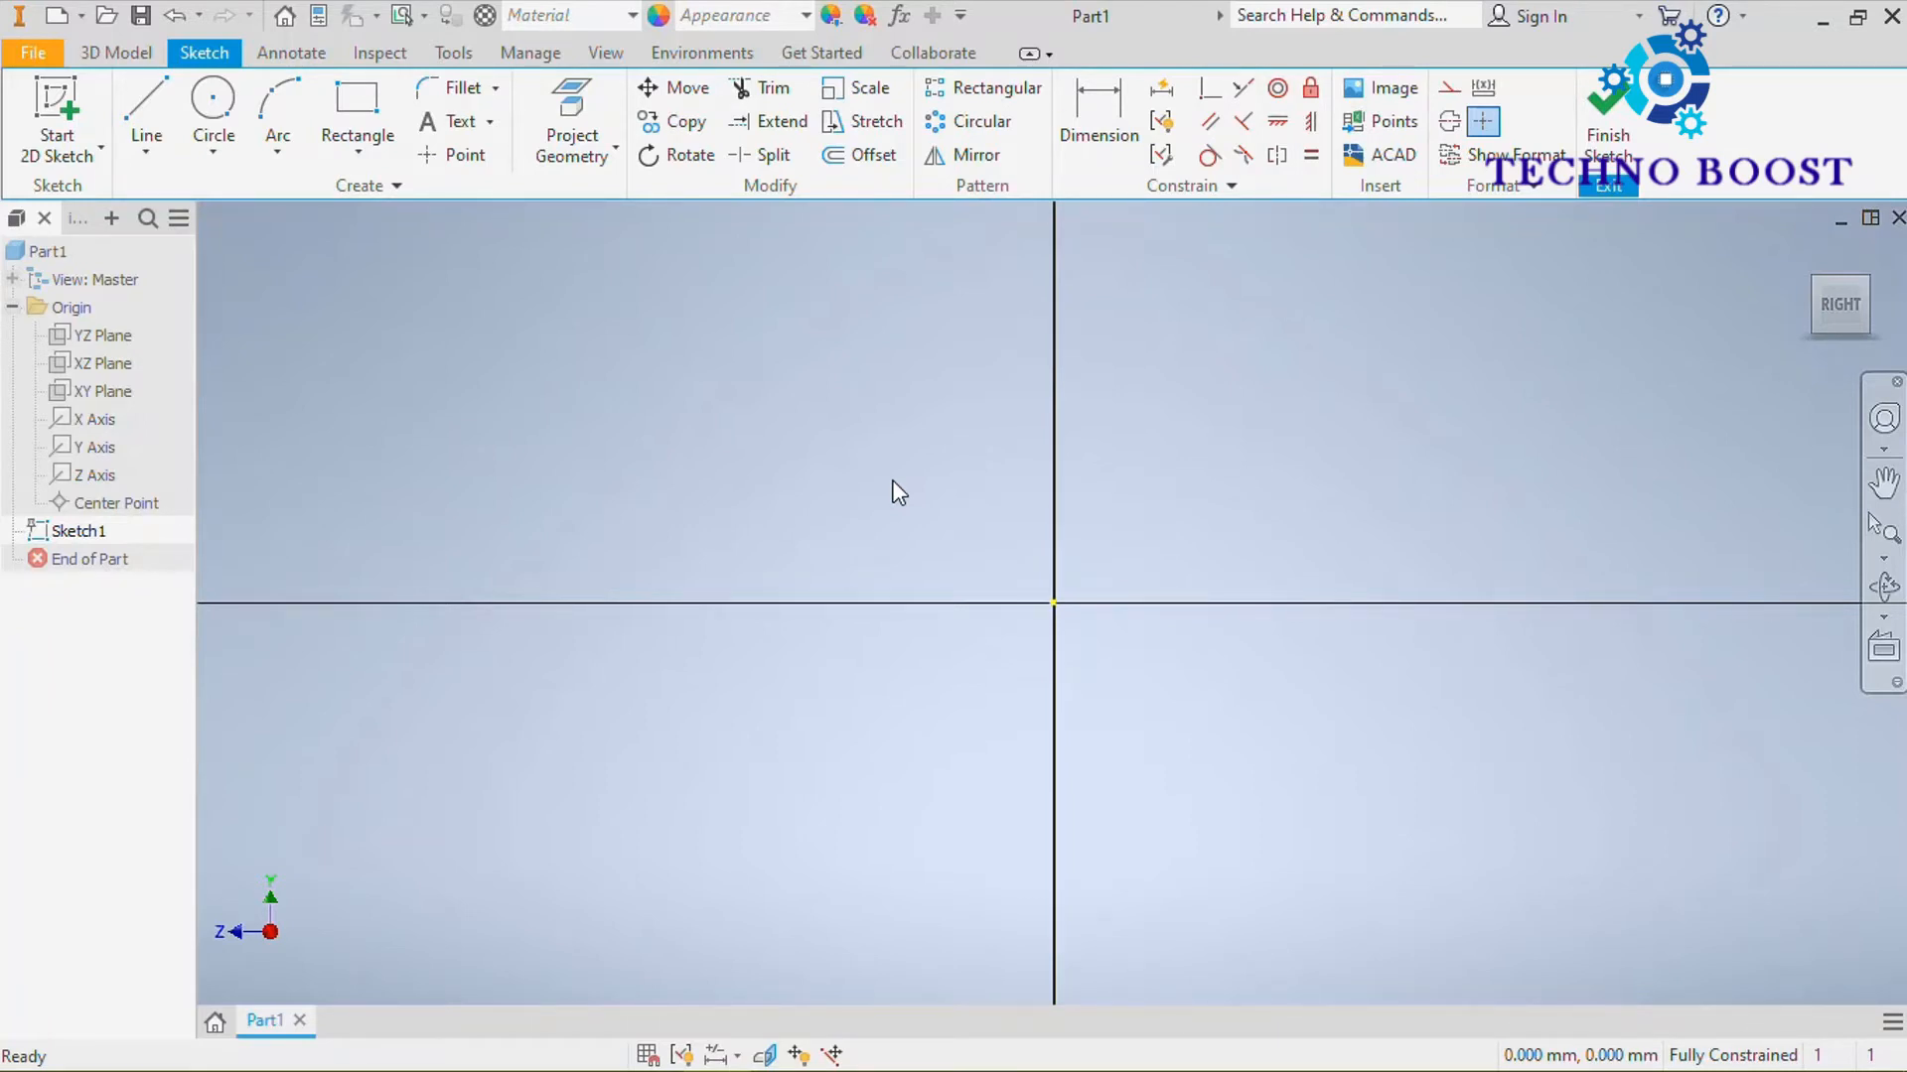
Sketch a closed five-sided line profile from the origin, with its first three sides about 14.6, 18.1 and 11.1 mm and the fourth vertical
left_click(157, 103)
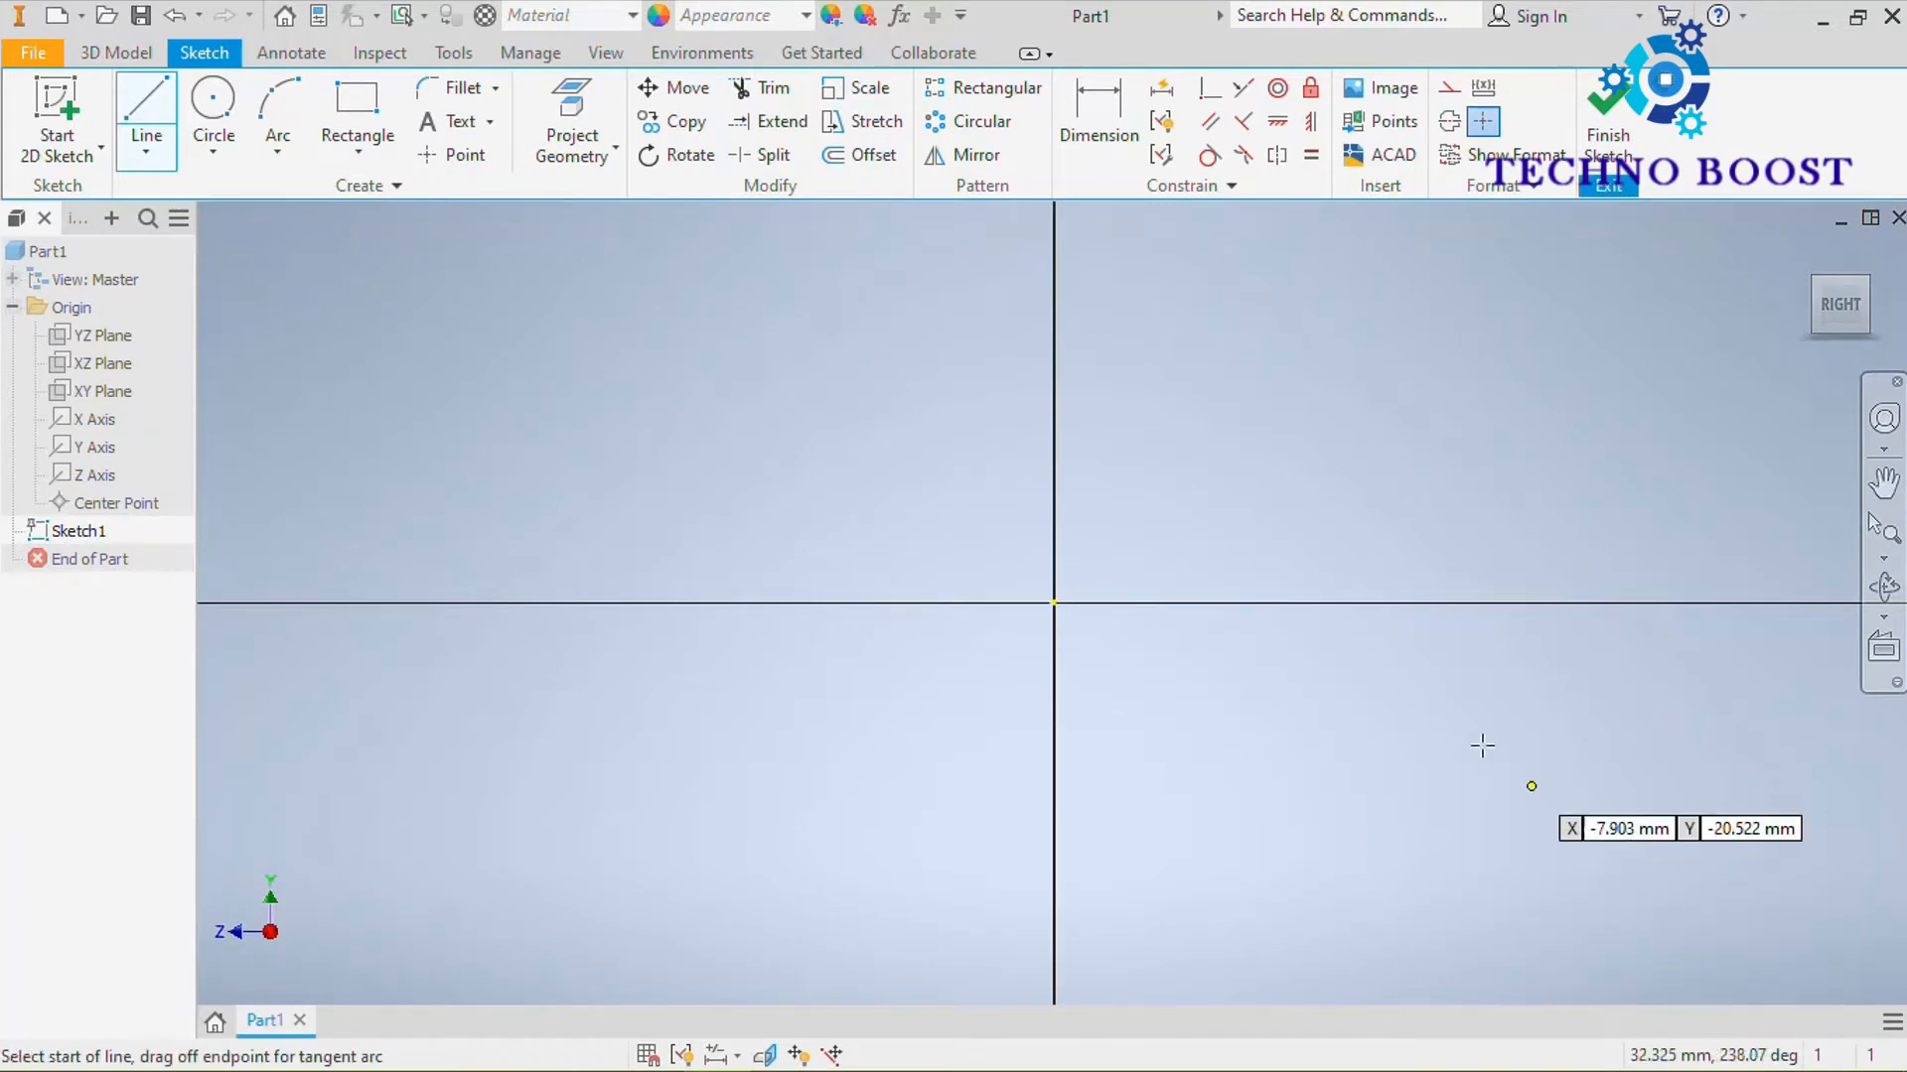
left_click(1054, 603)
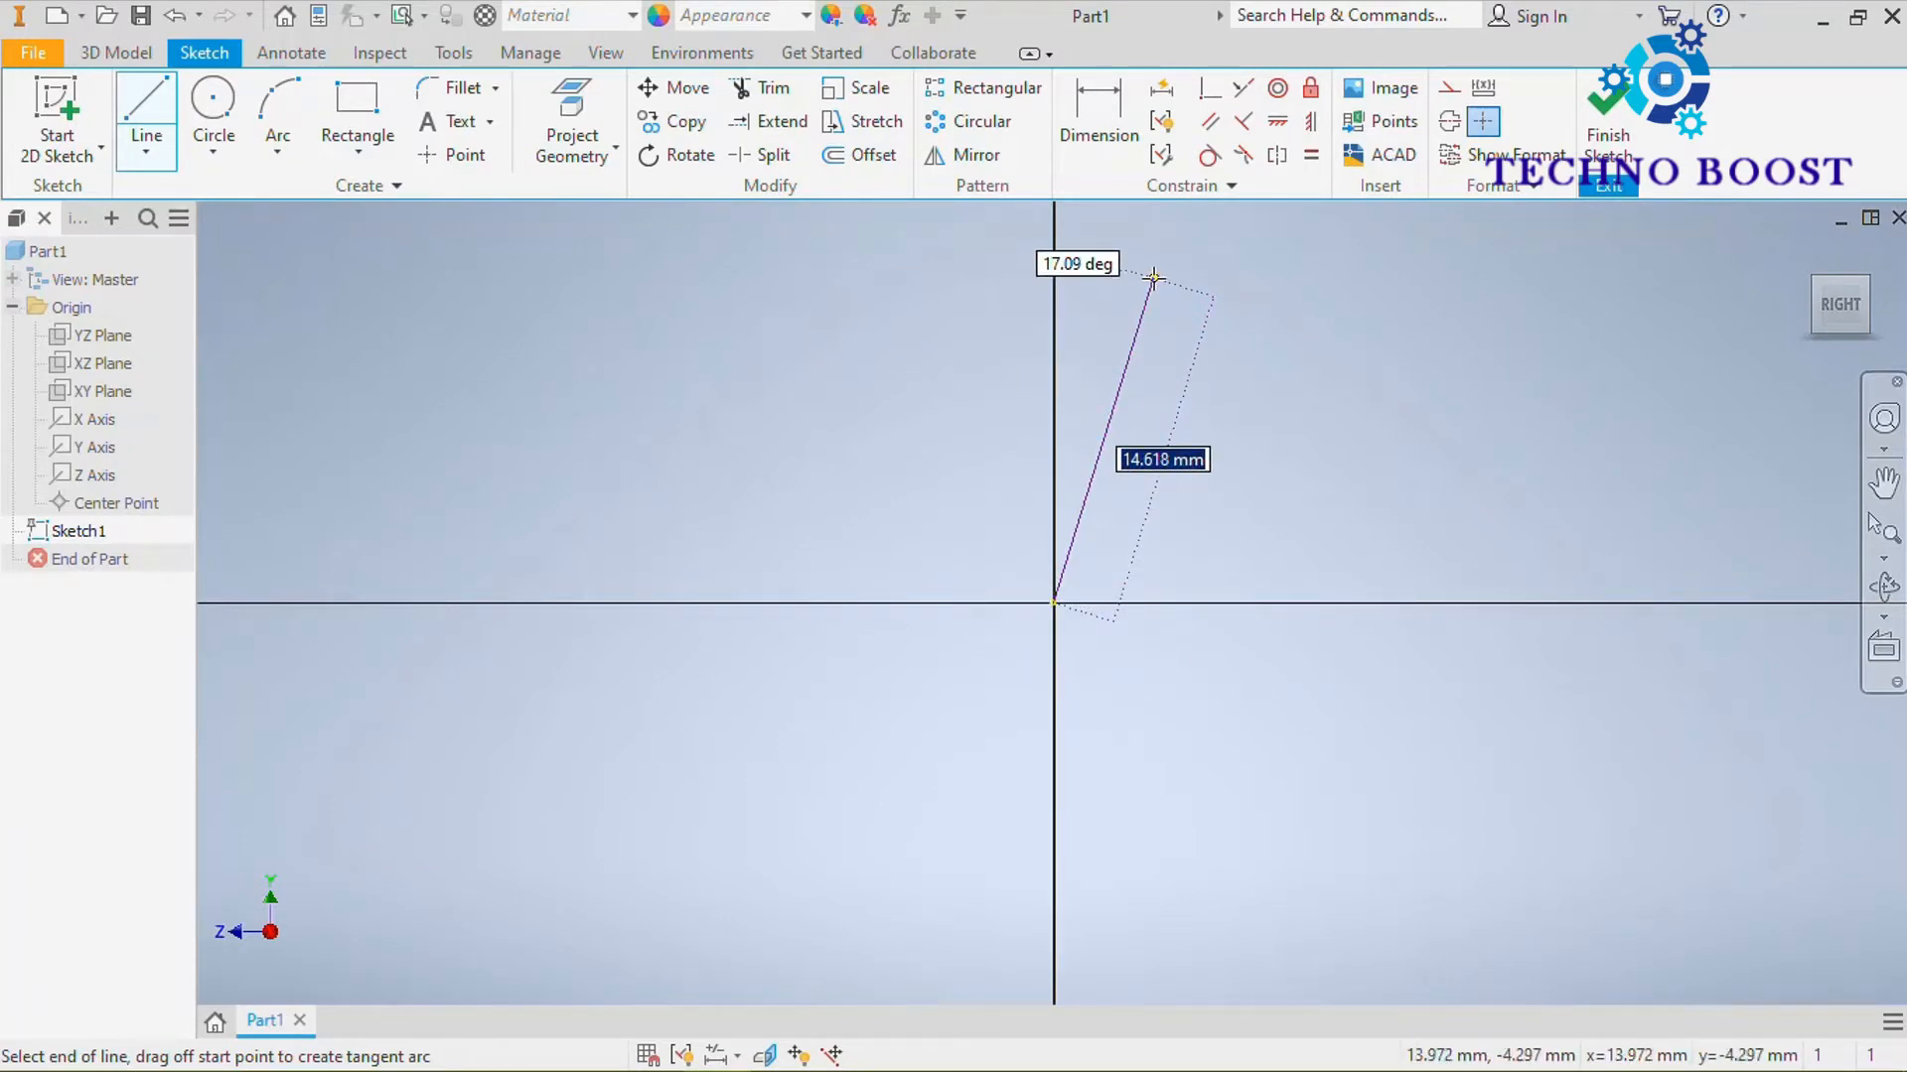
left_click(1153, 277)
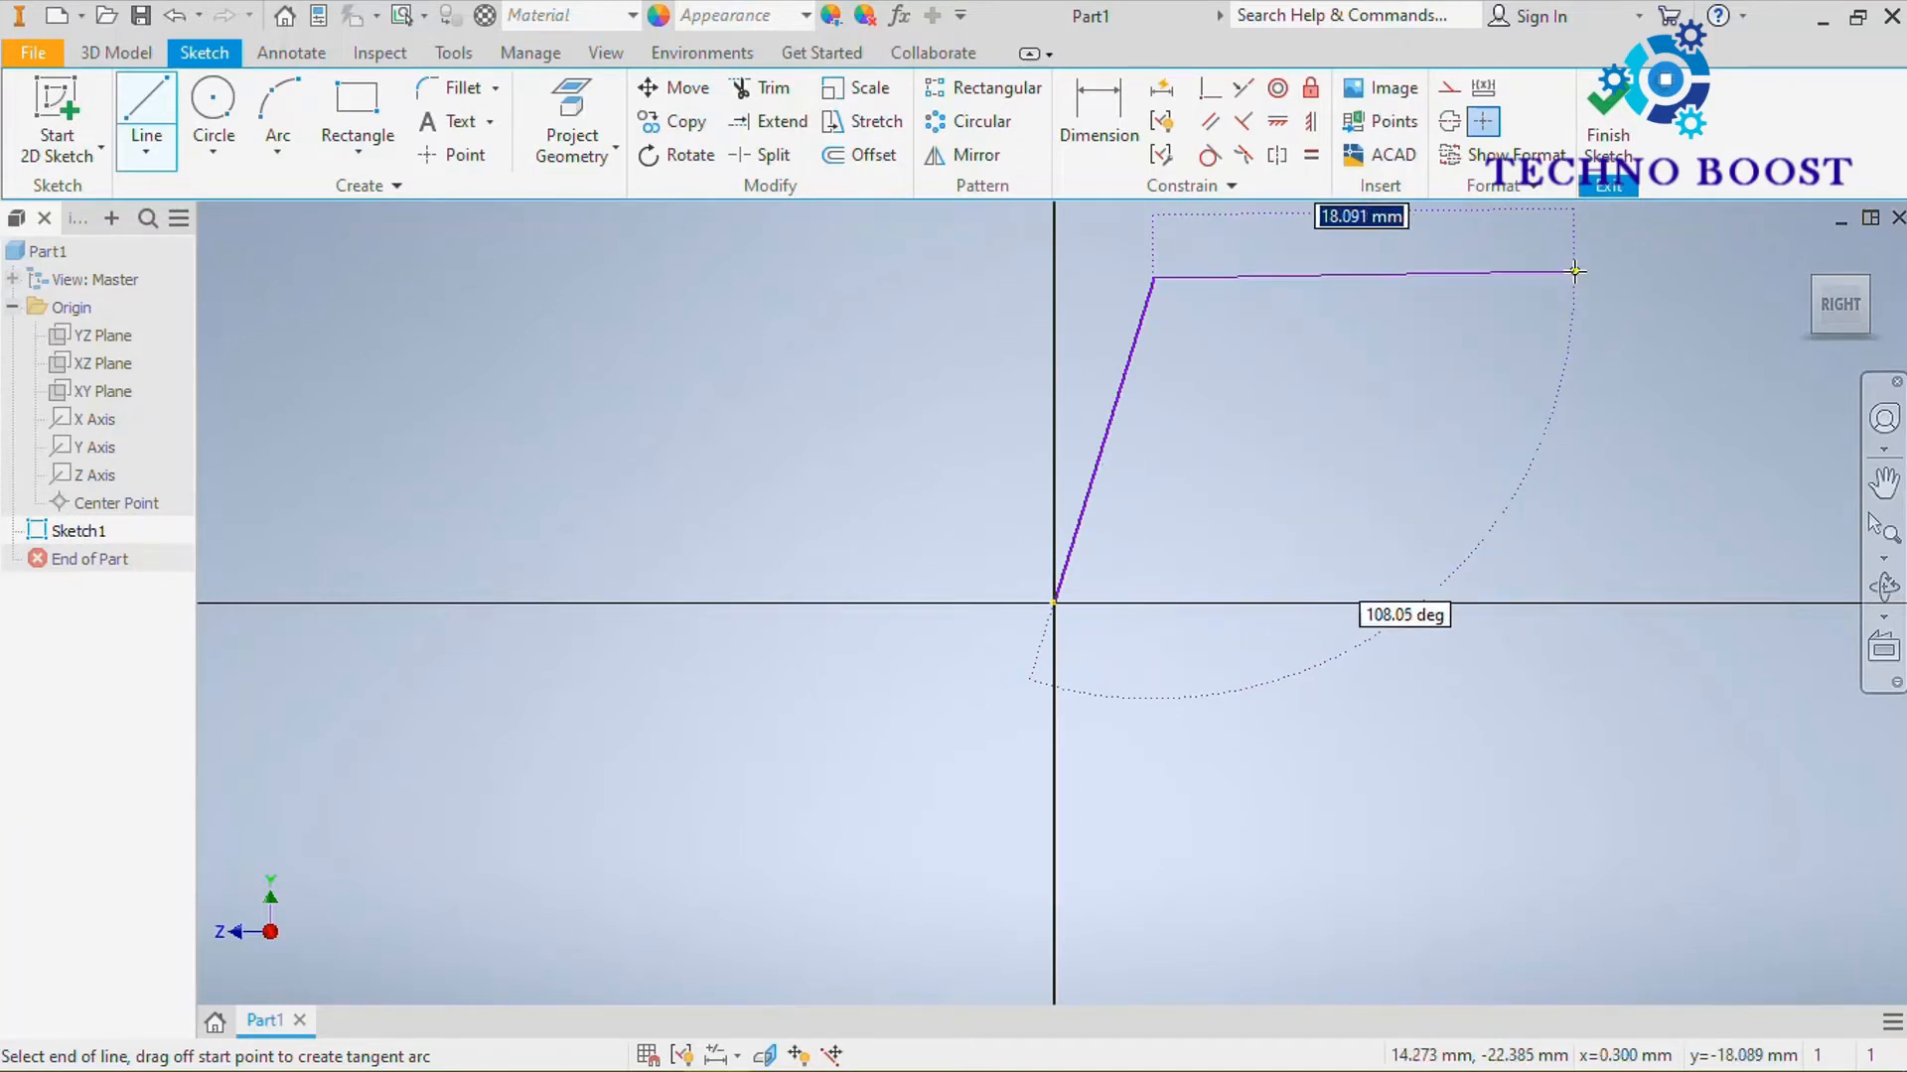
left_click(1575, 270)
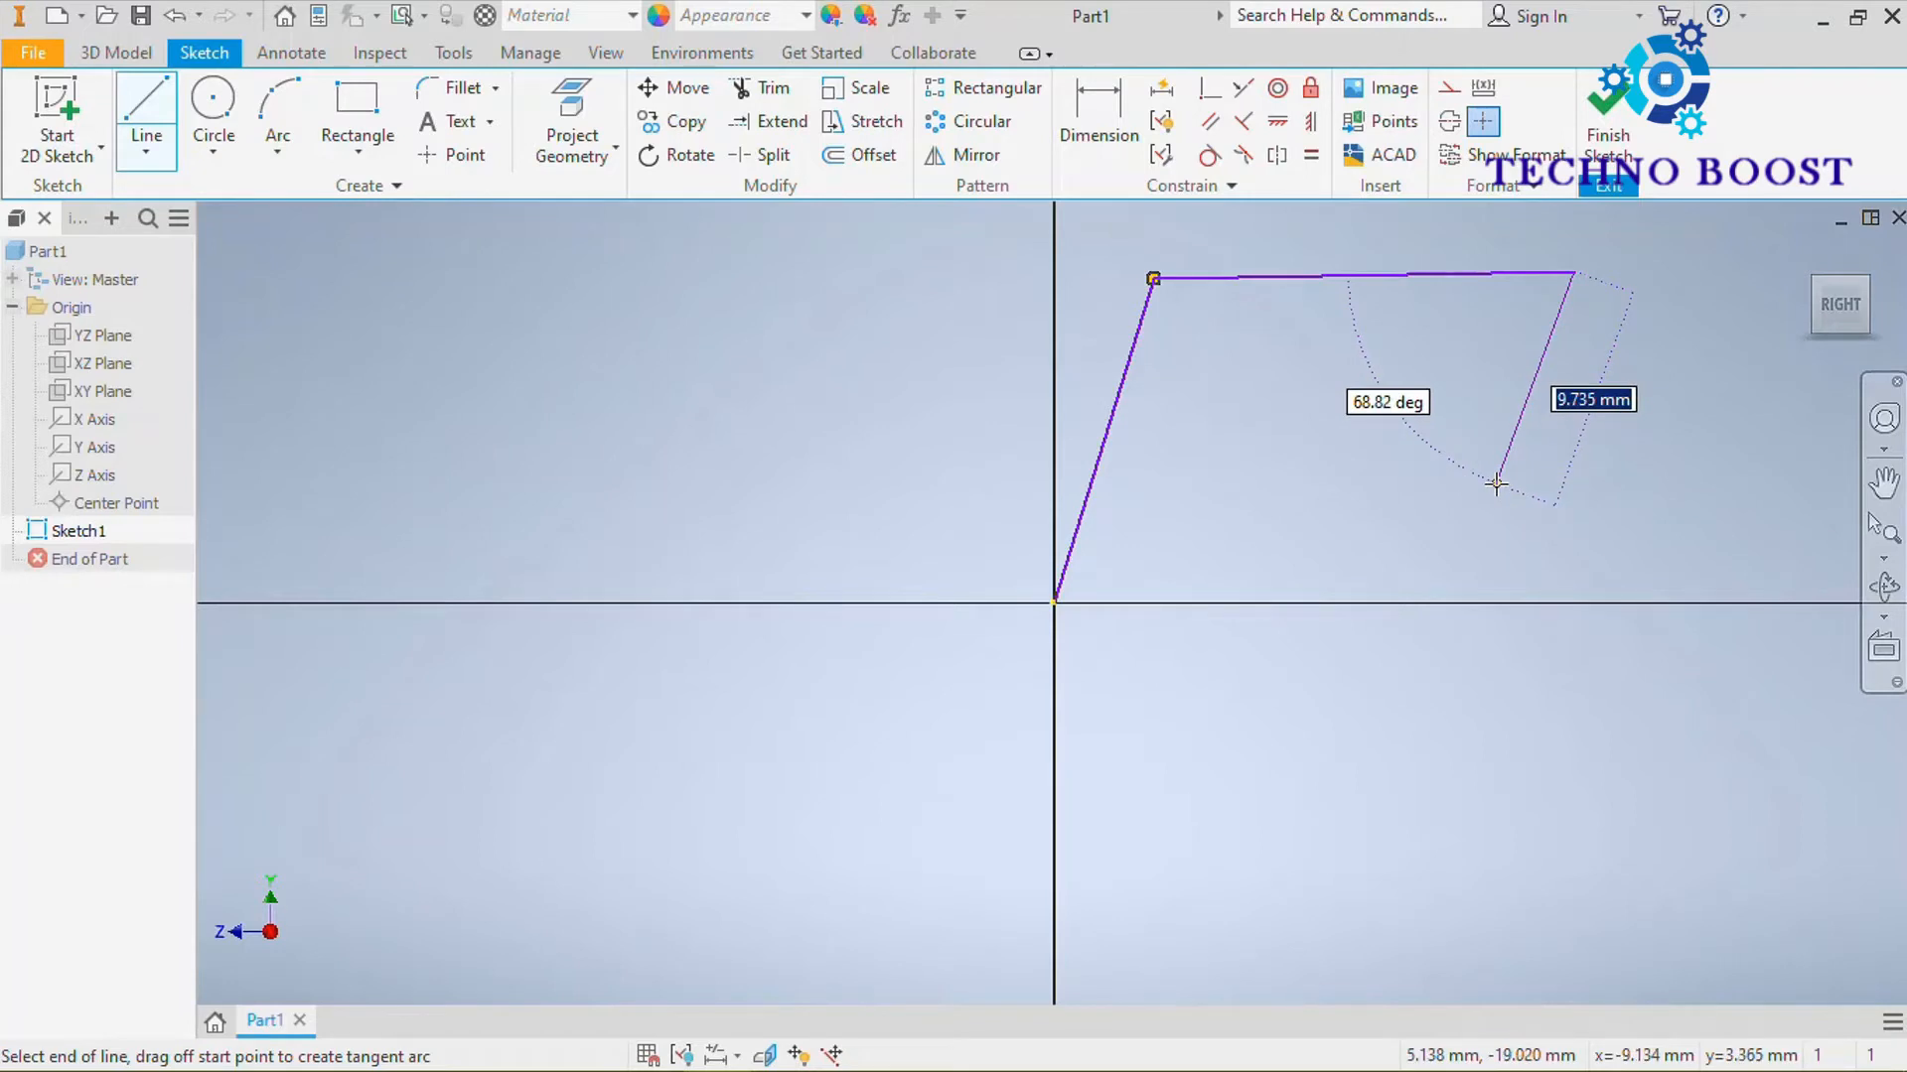
left_click(1443, 493)
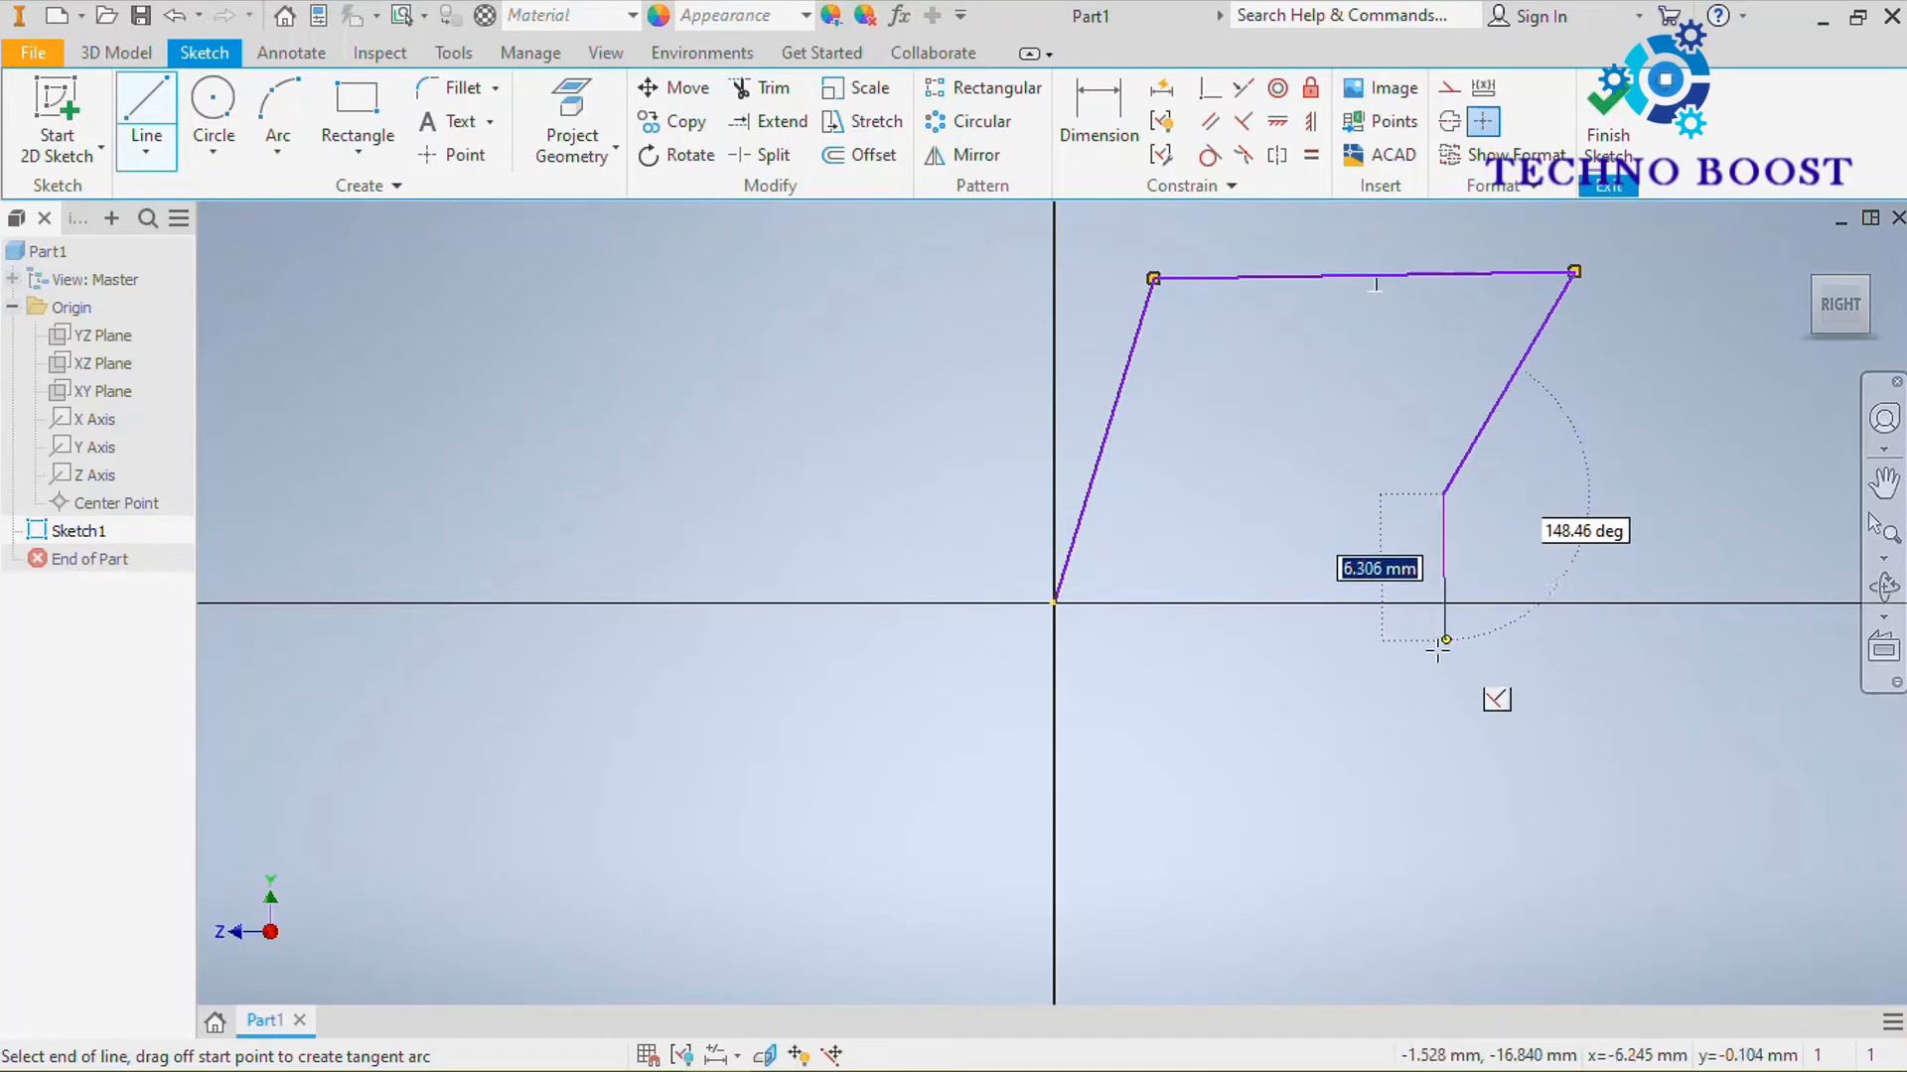
left_click(1441, 649)
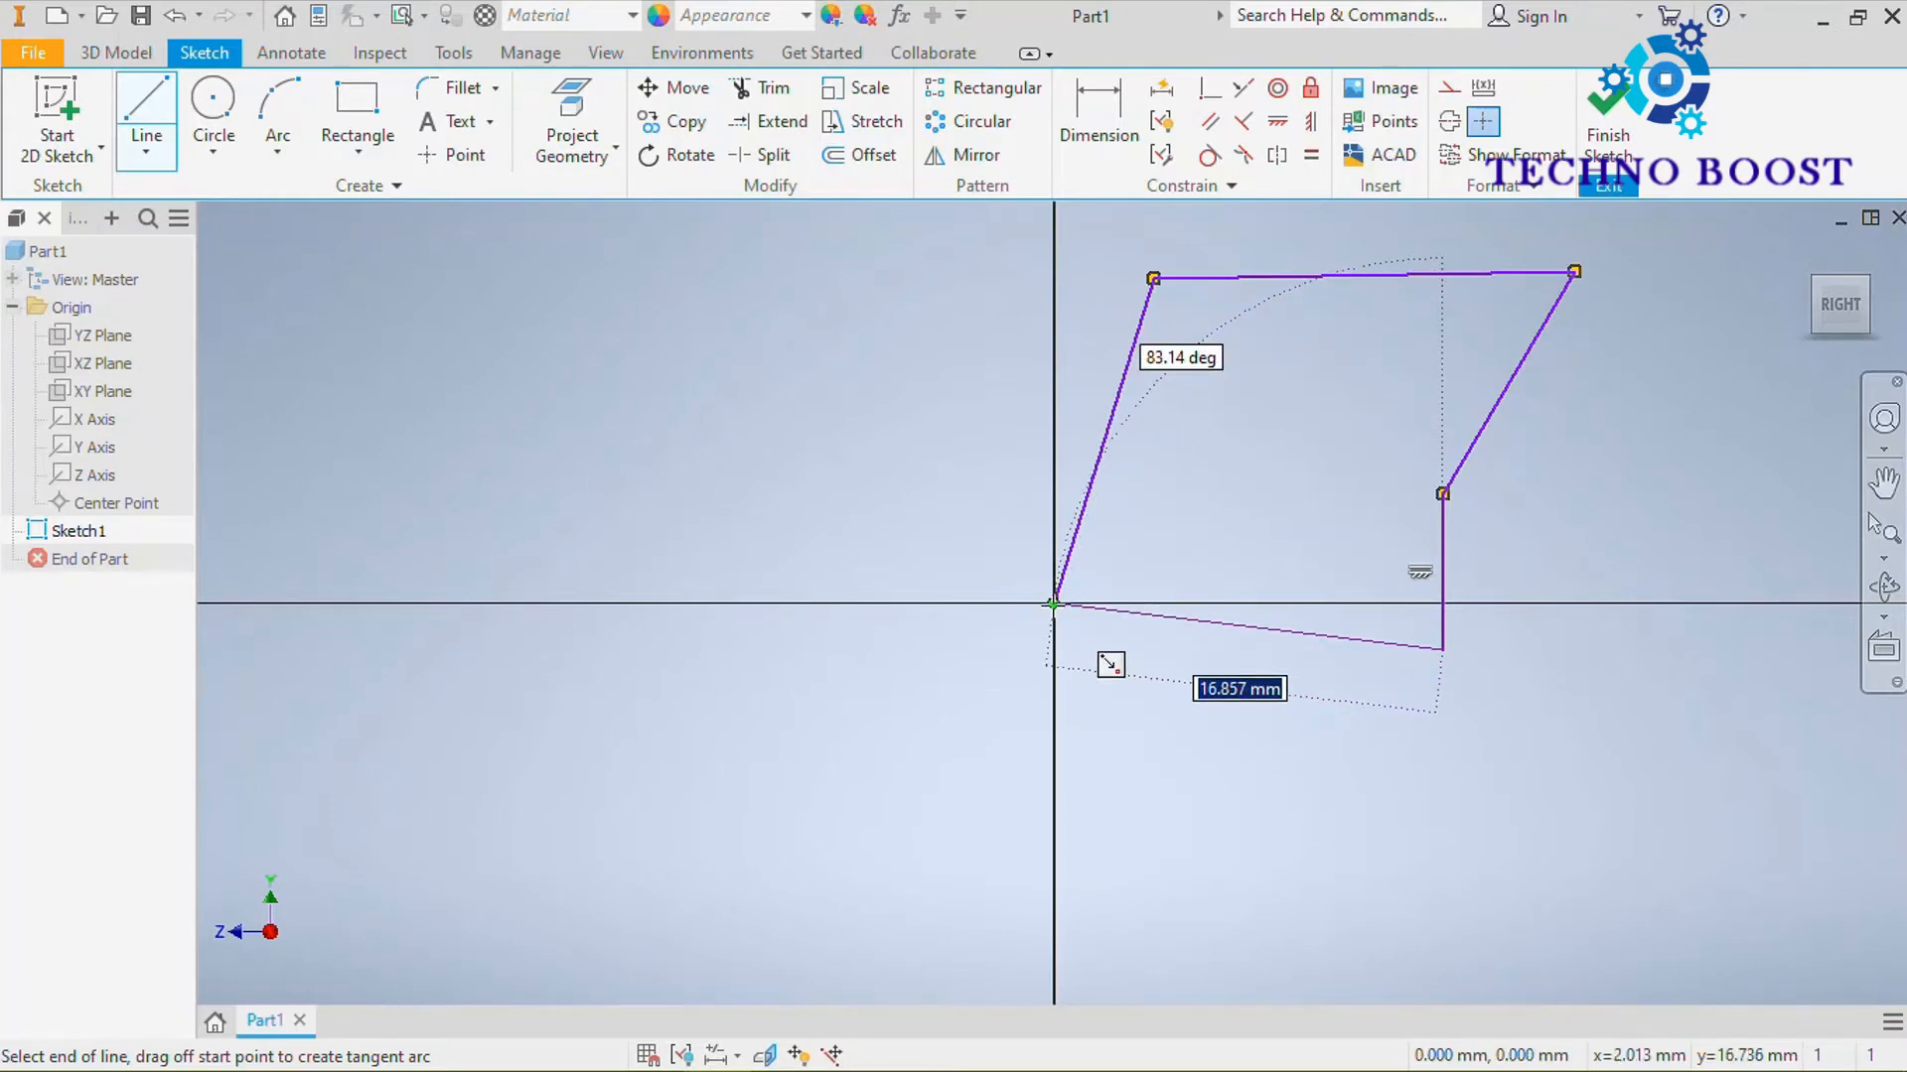
right_click(1214, 623)
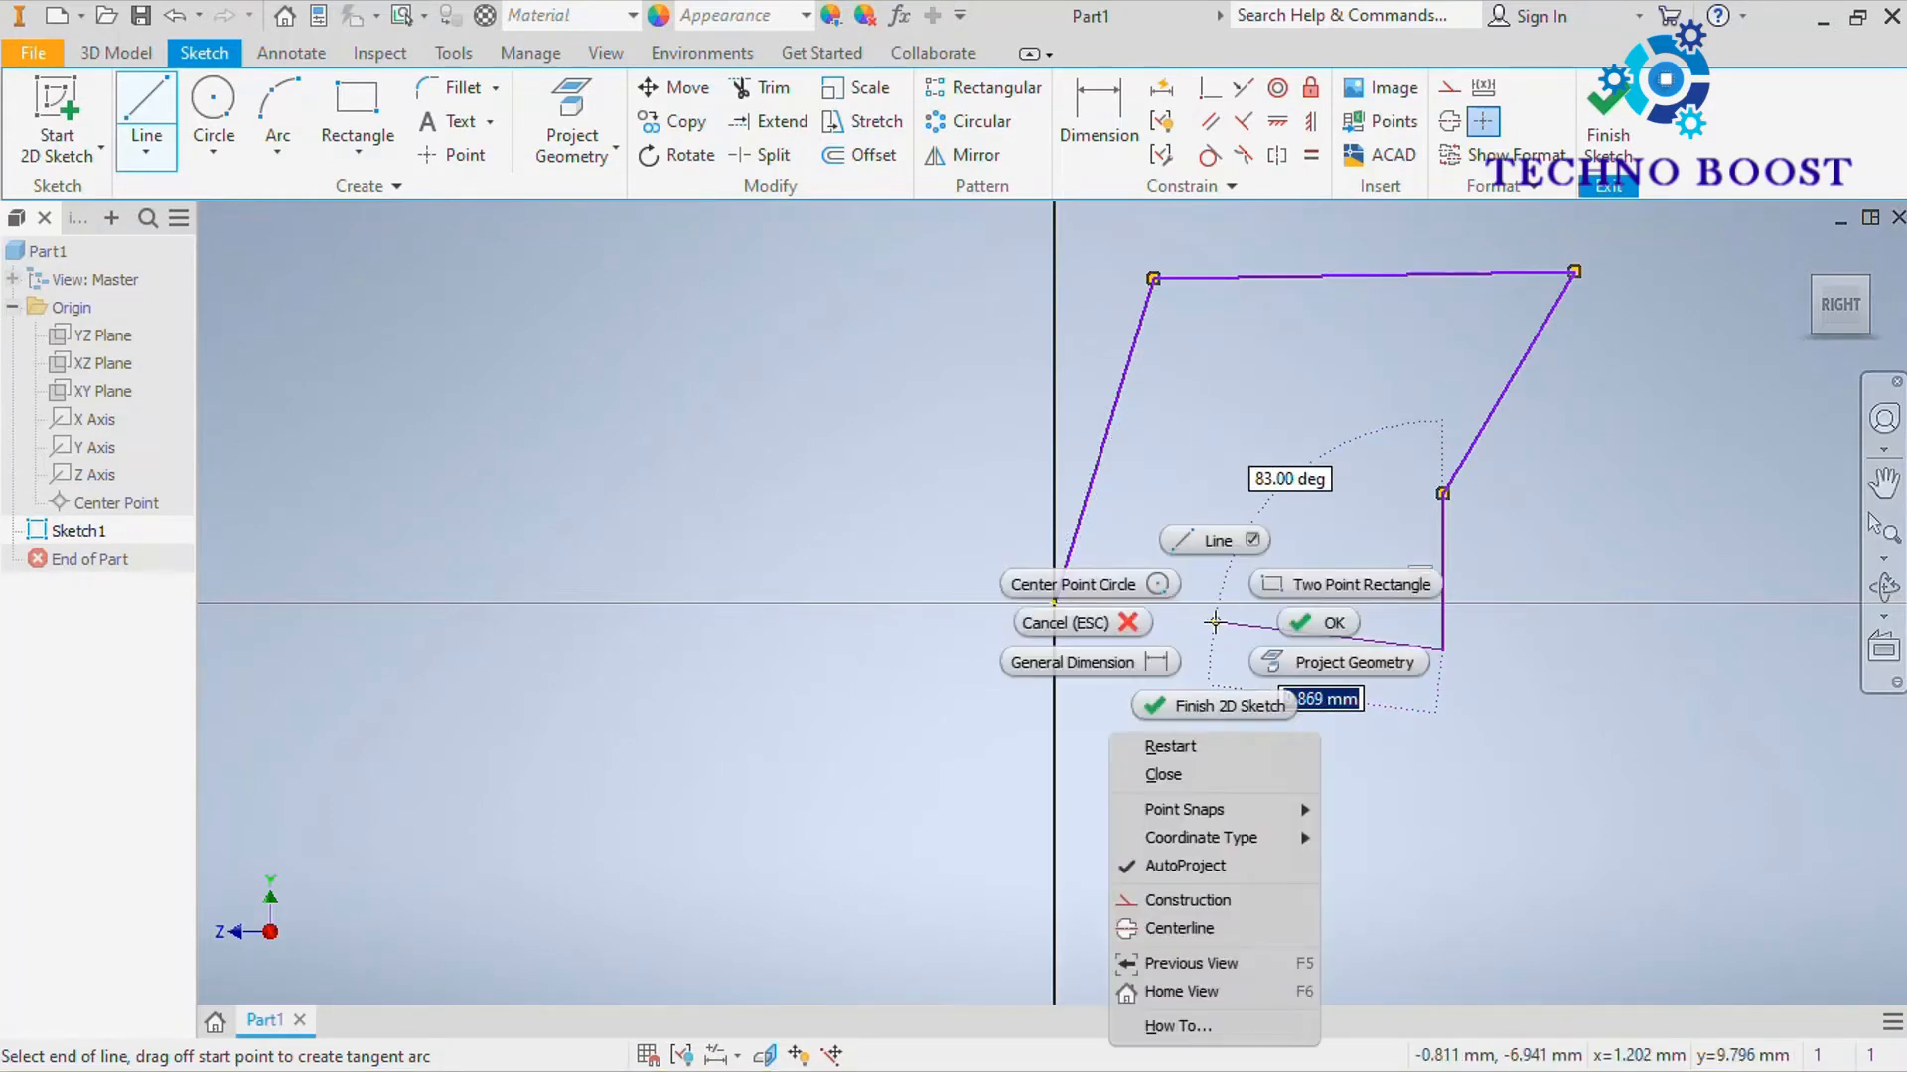
left_click(1178, 774)
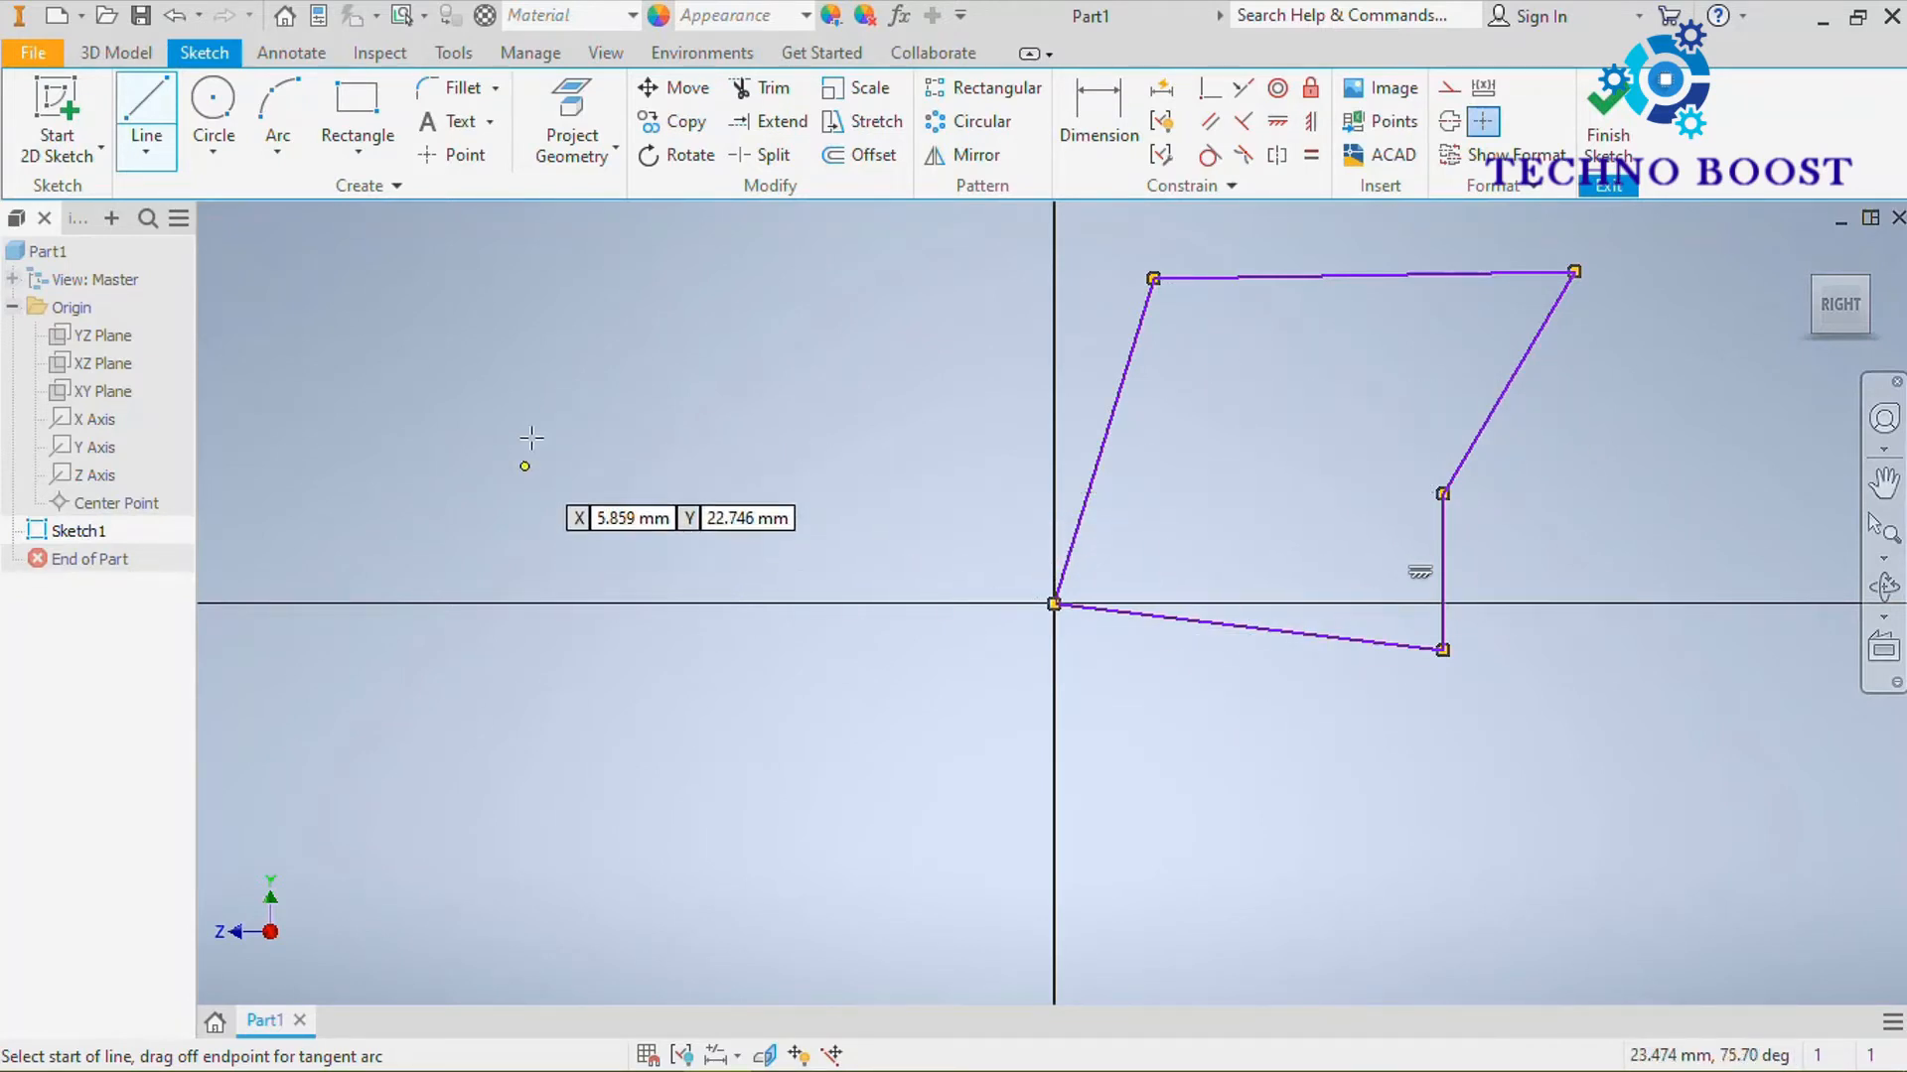
Sketch a separate closed four-sided line profile on the +Z side of the vertical axis, beginning with a vertical side about 9.7 mm long
left_click(530, 505)
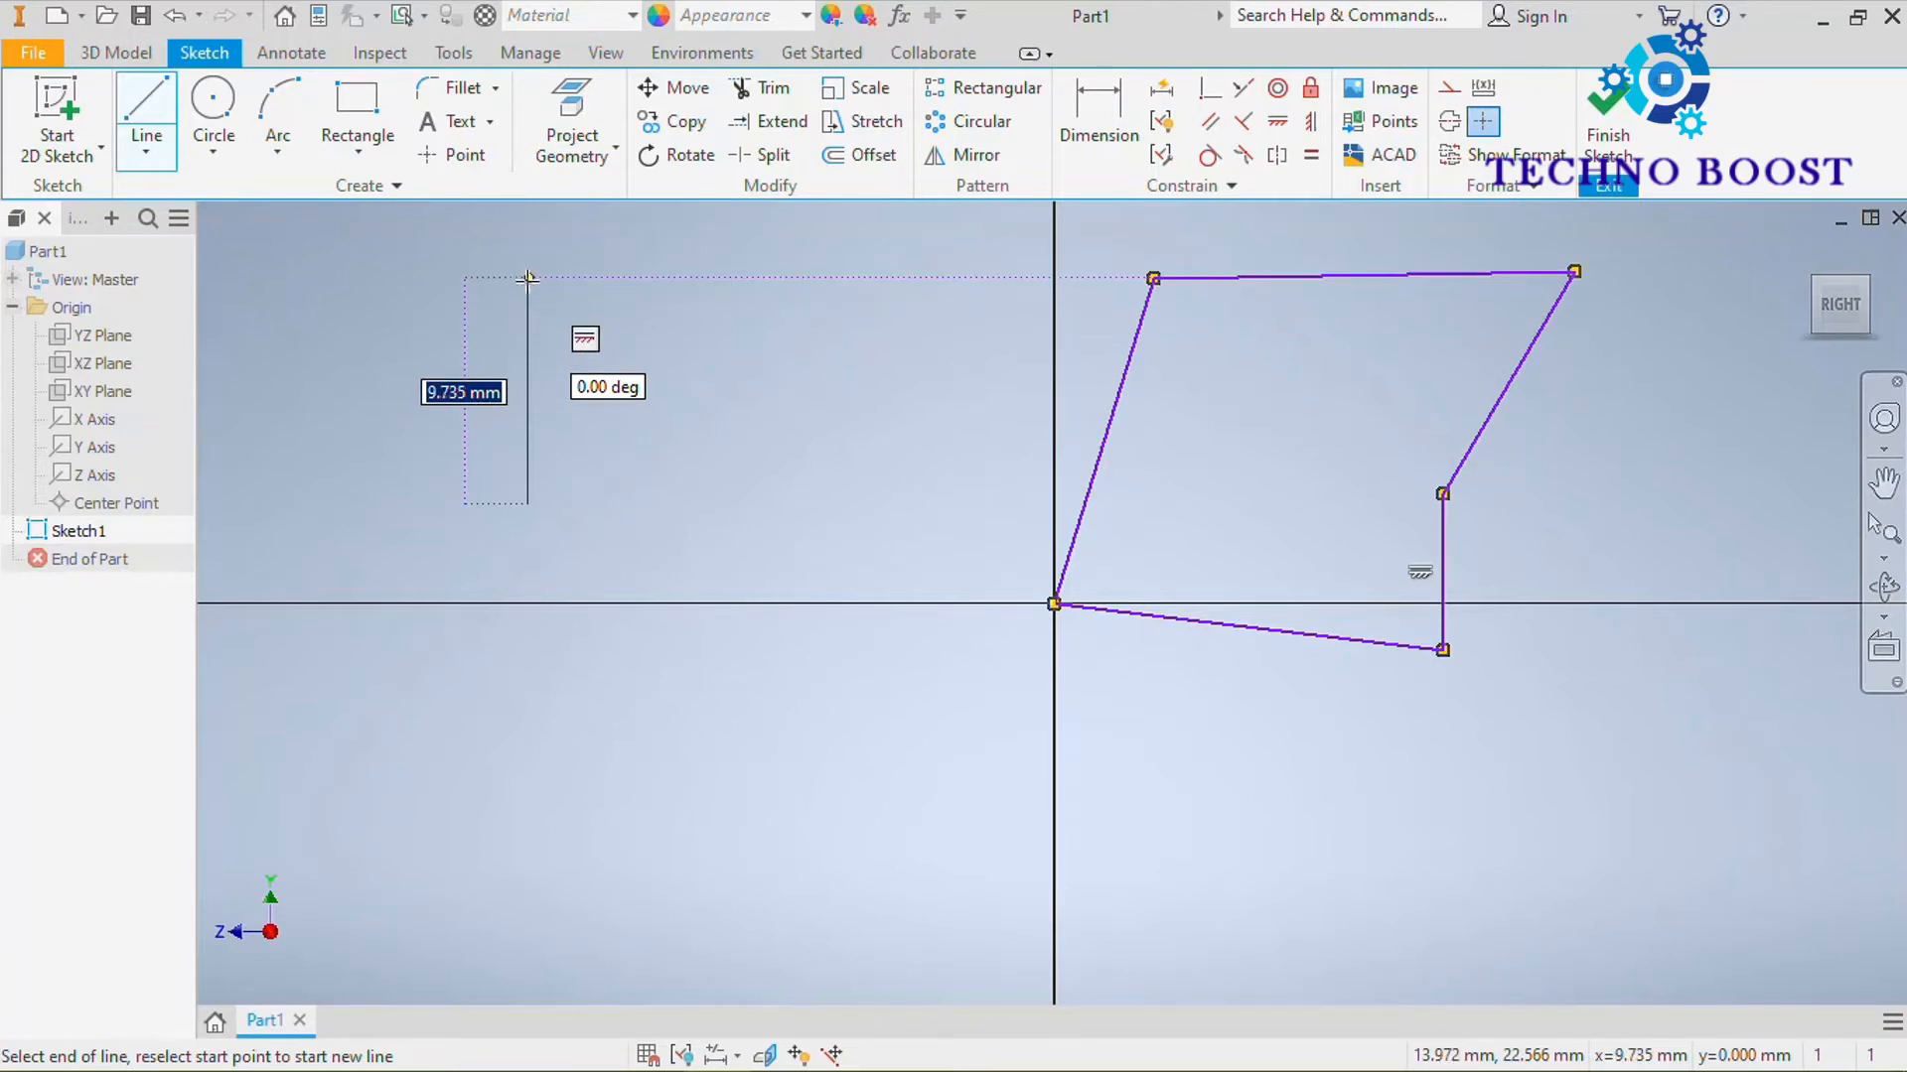
left_click(528, 279)
left_click(667, 212)
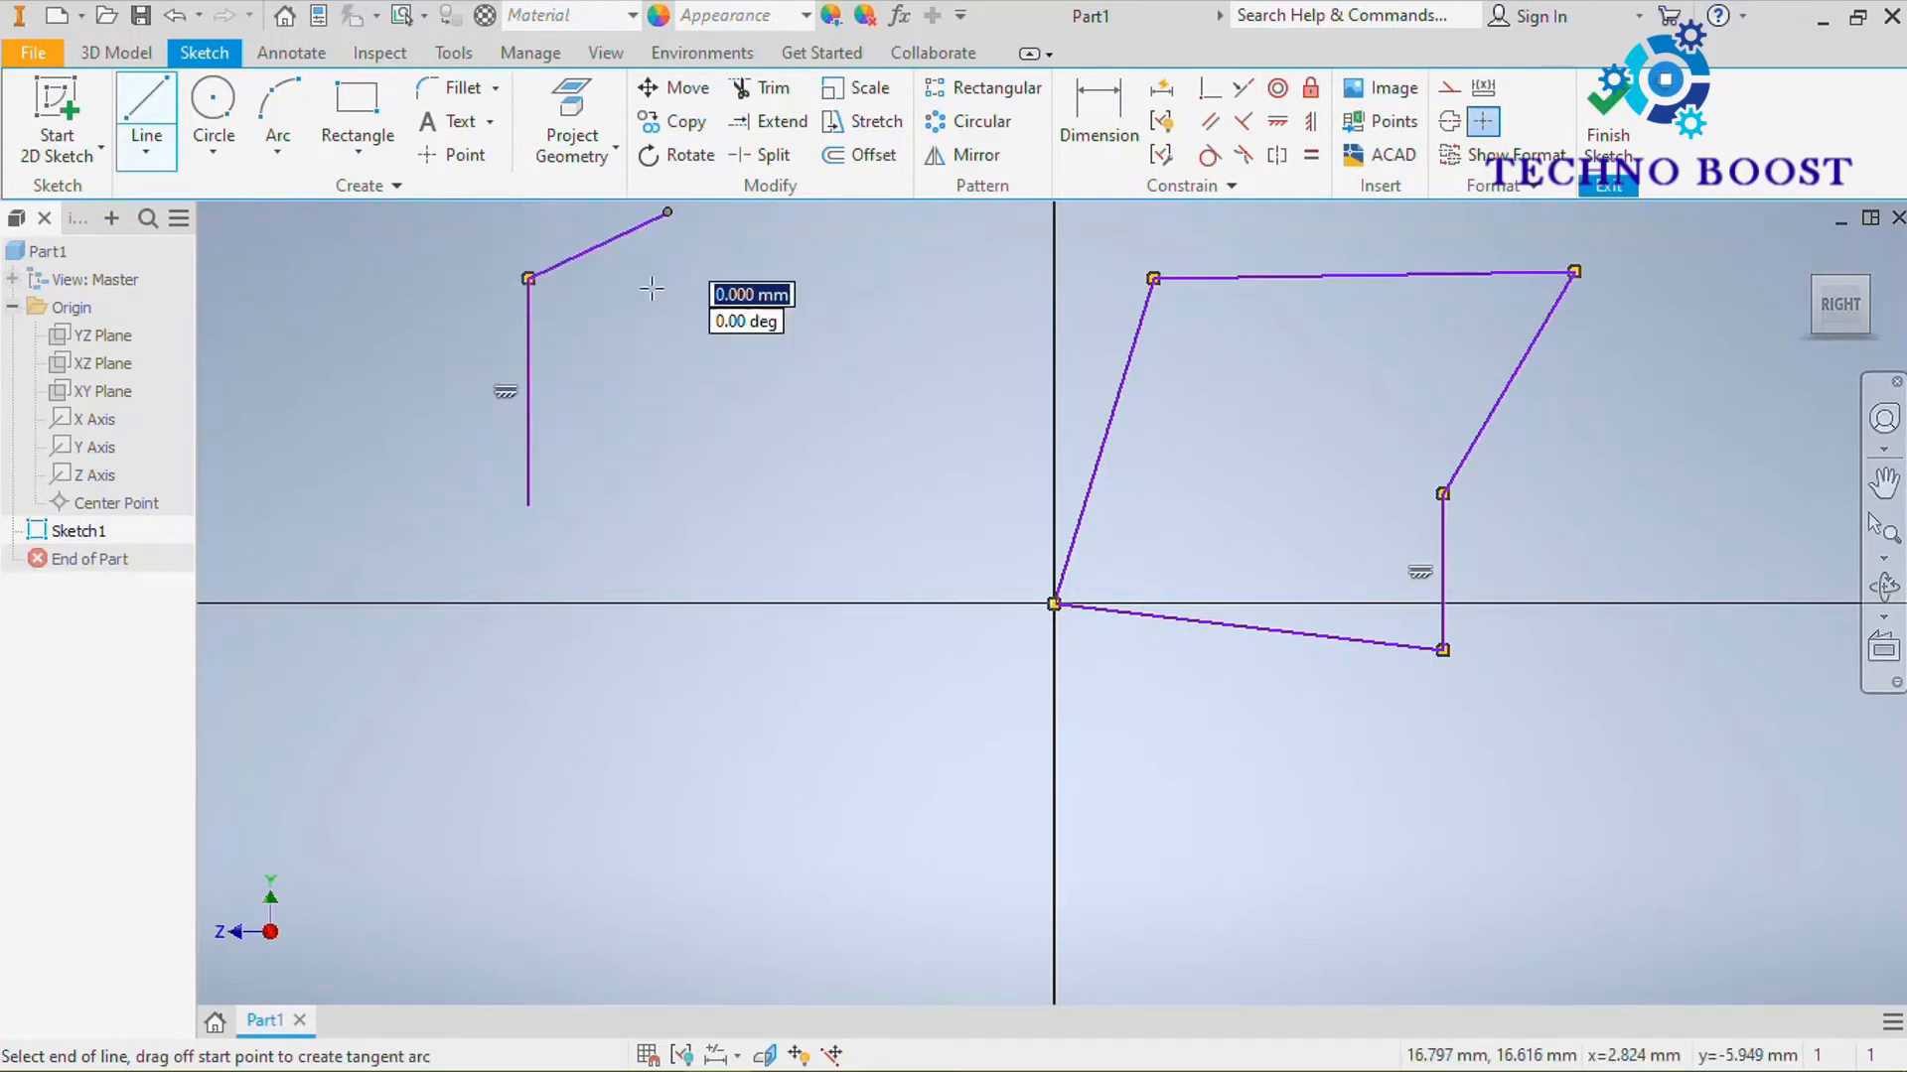
left_click(796, 607)
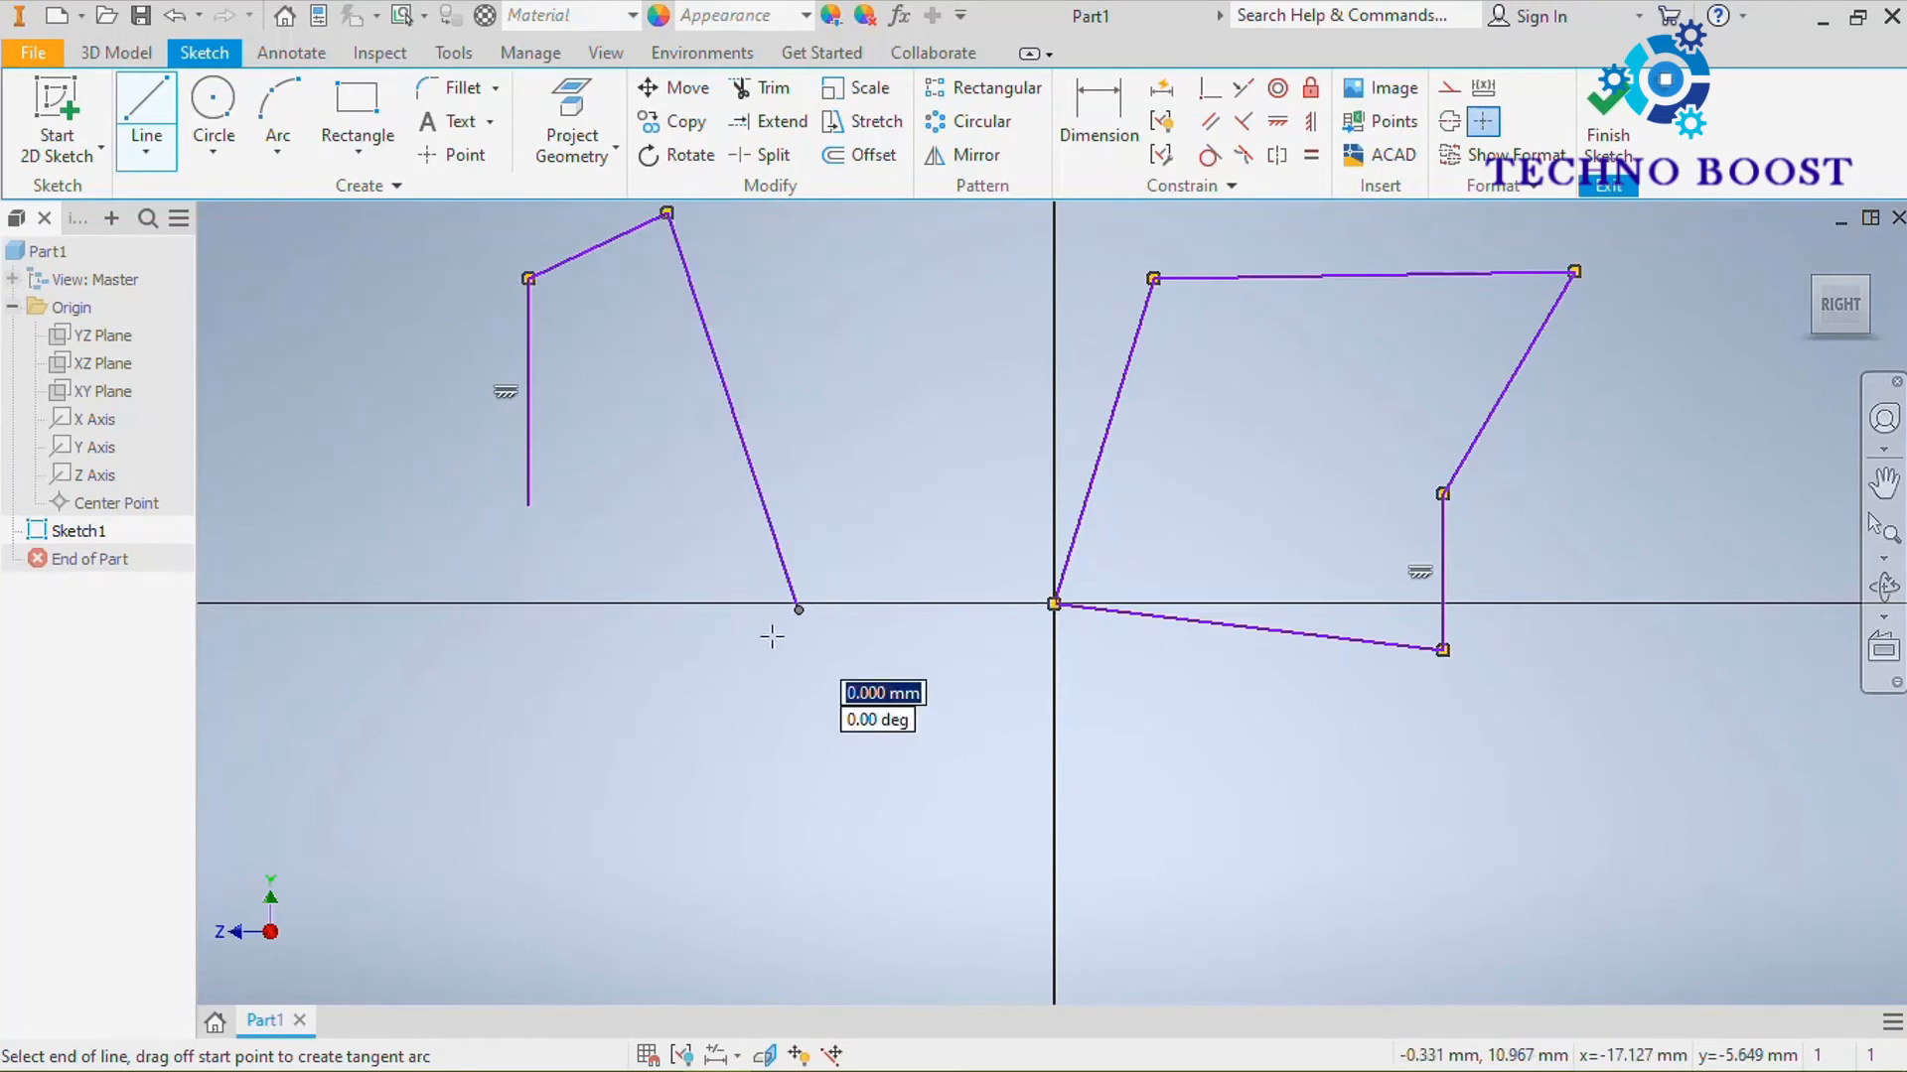
left_click(528, 505)
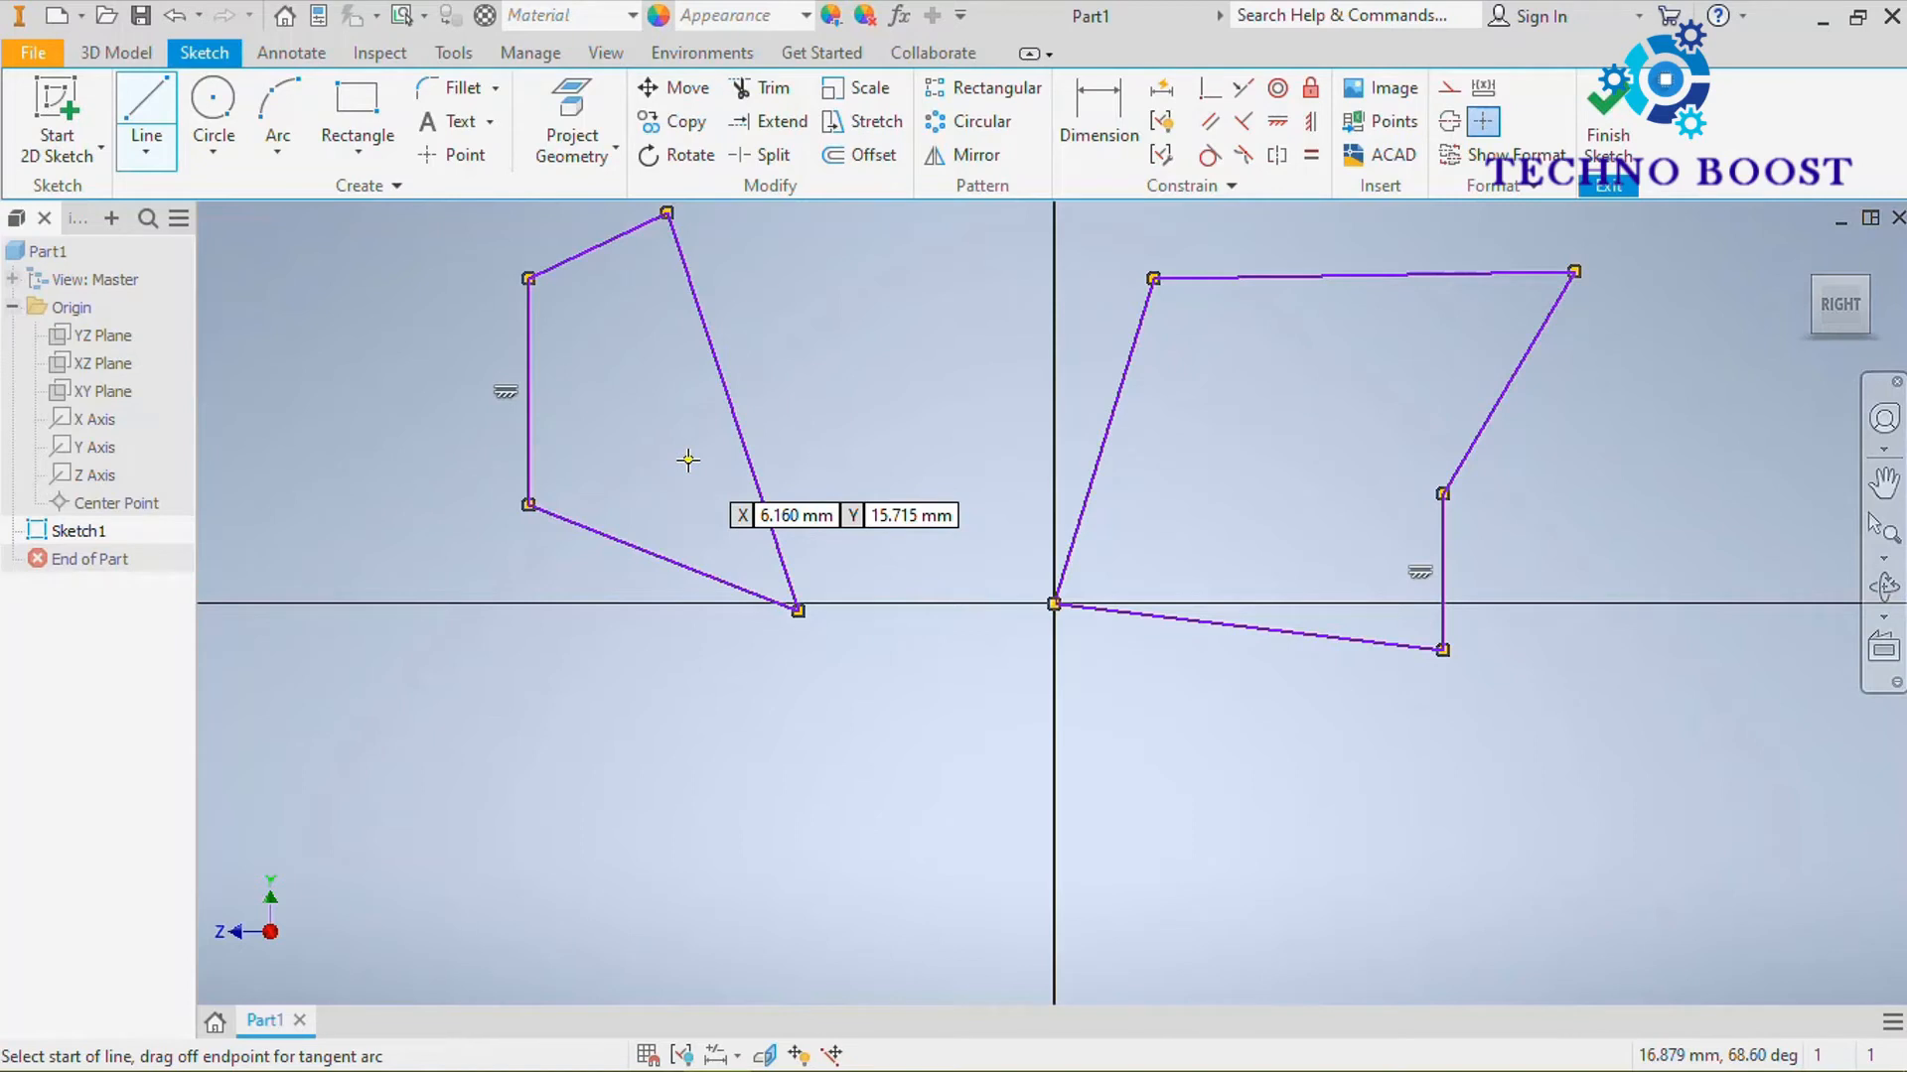
scroll(910, 307, "up", 1)
right_click(914, 313)
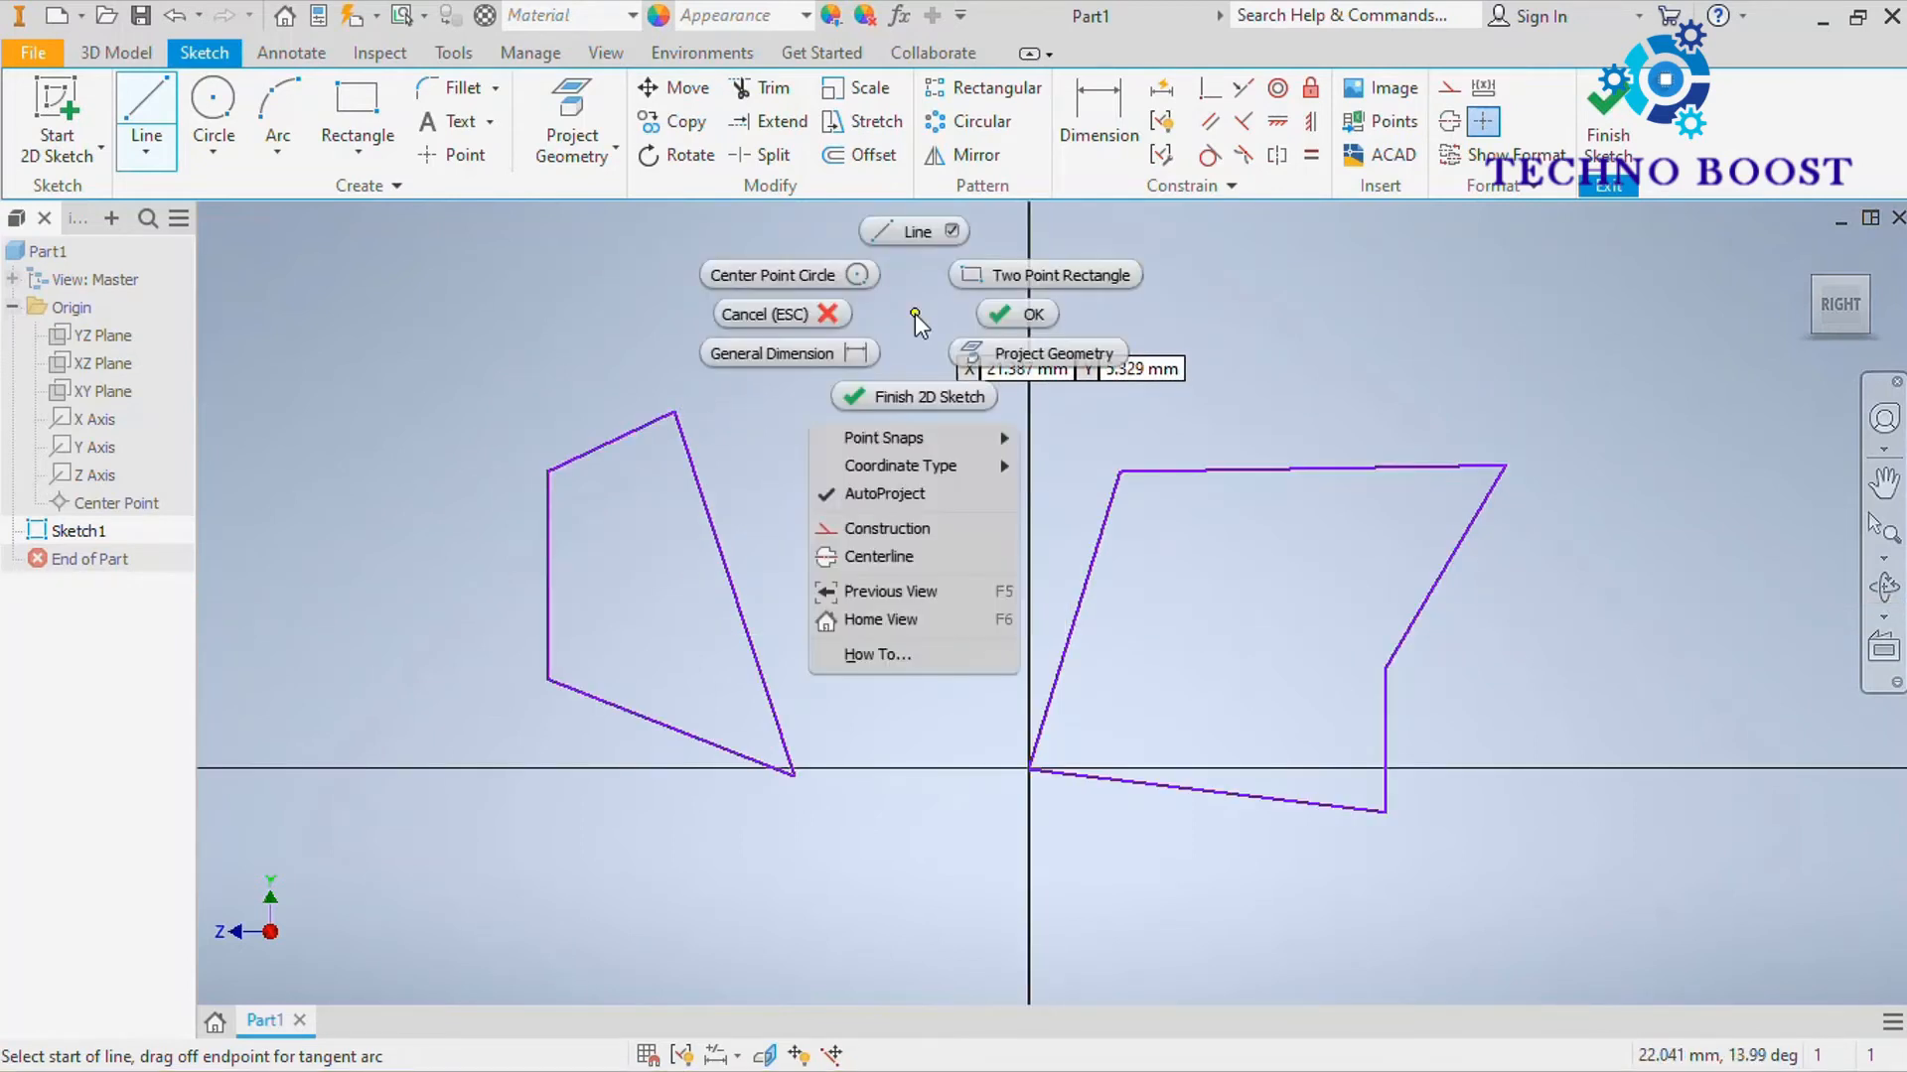
left_click(1021, 310)
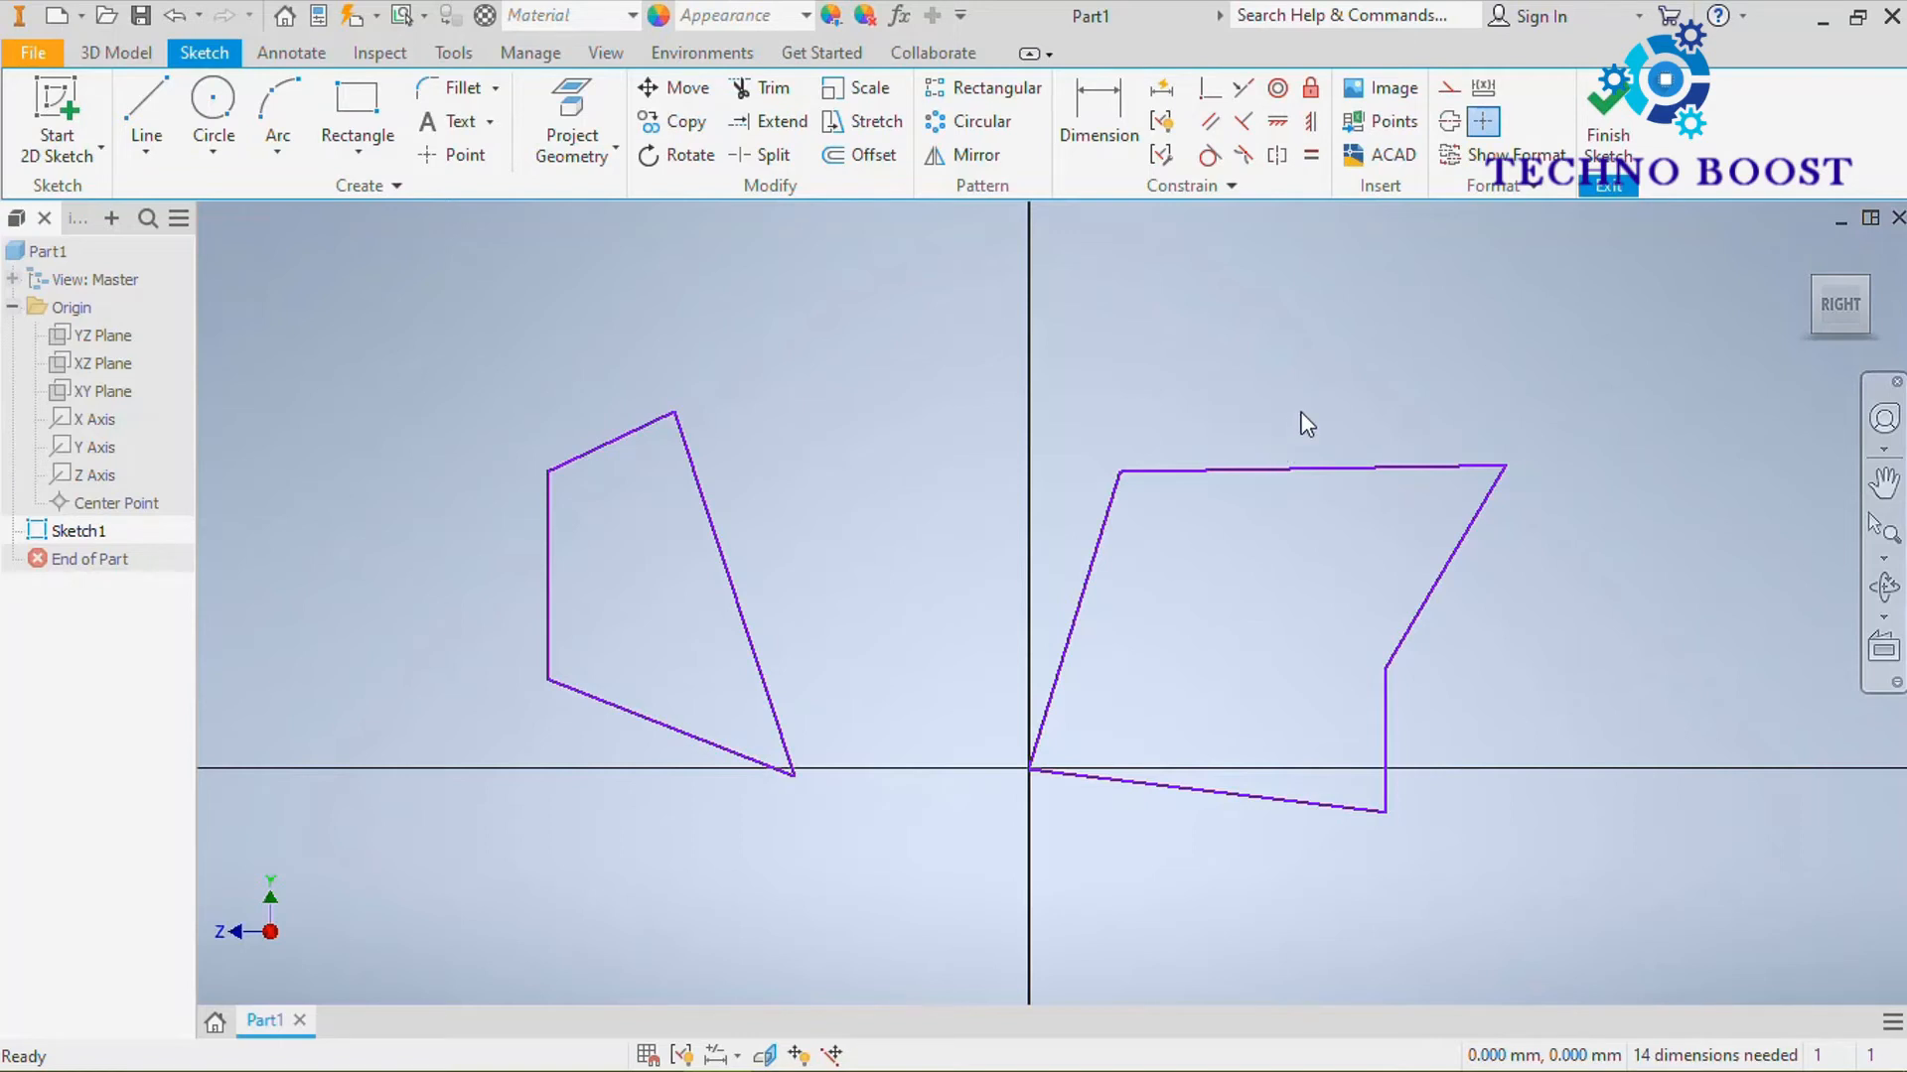
Convert the upper line of the five-sided profile to construction geometry
mouse_move(1306, 424)
middle_mouse_down()
mouse_move(1222, 404)
mouse_move(1026, 413)
mouse_move(1447, 426)
mouse_move(1061, 434)
mouse_move(1353, 400)
mouse_move(1217, 443)
mouse_move(1404, 357)
mouse_move(1376, 397)
mouse_move(1405, 378)
middle_mouse_up()
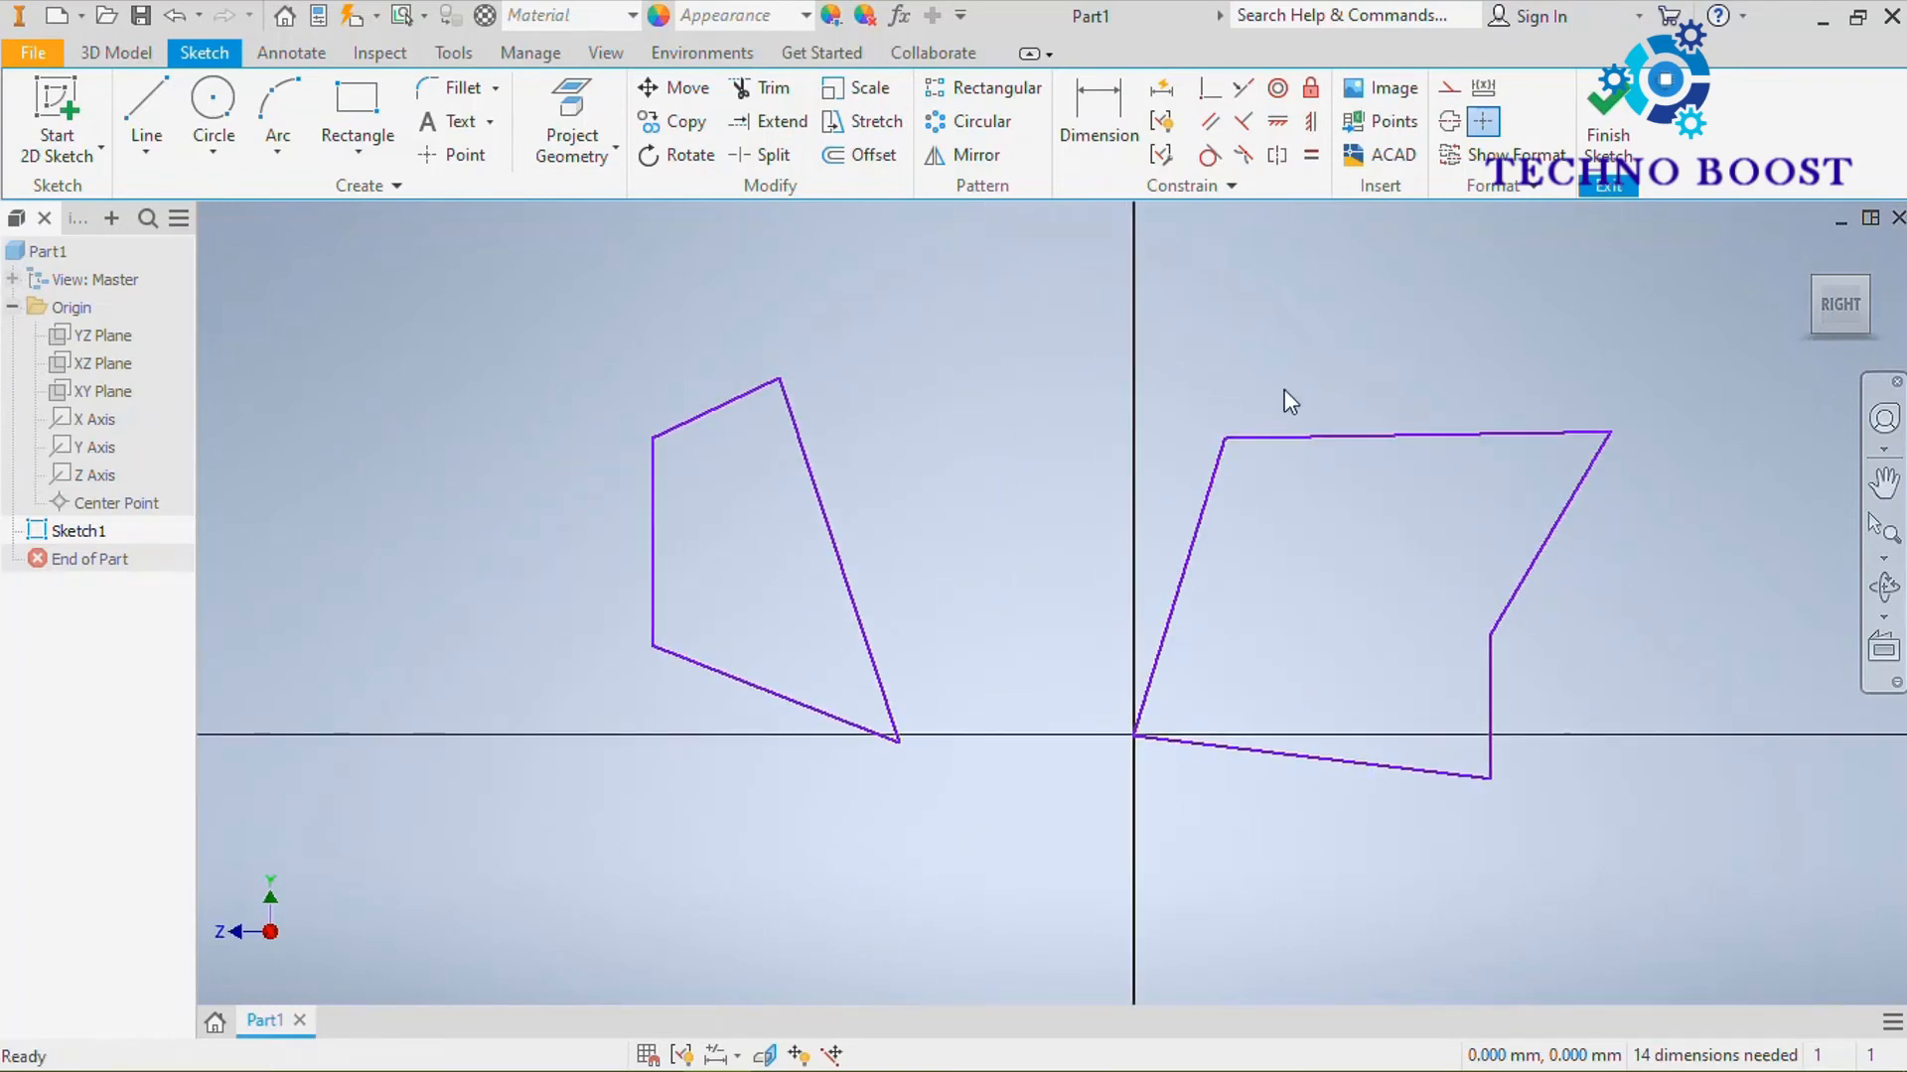
middle_click_drag(1216, 355, 1161, 391)
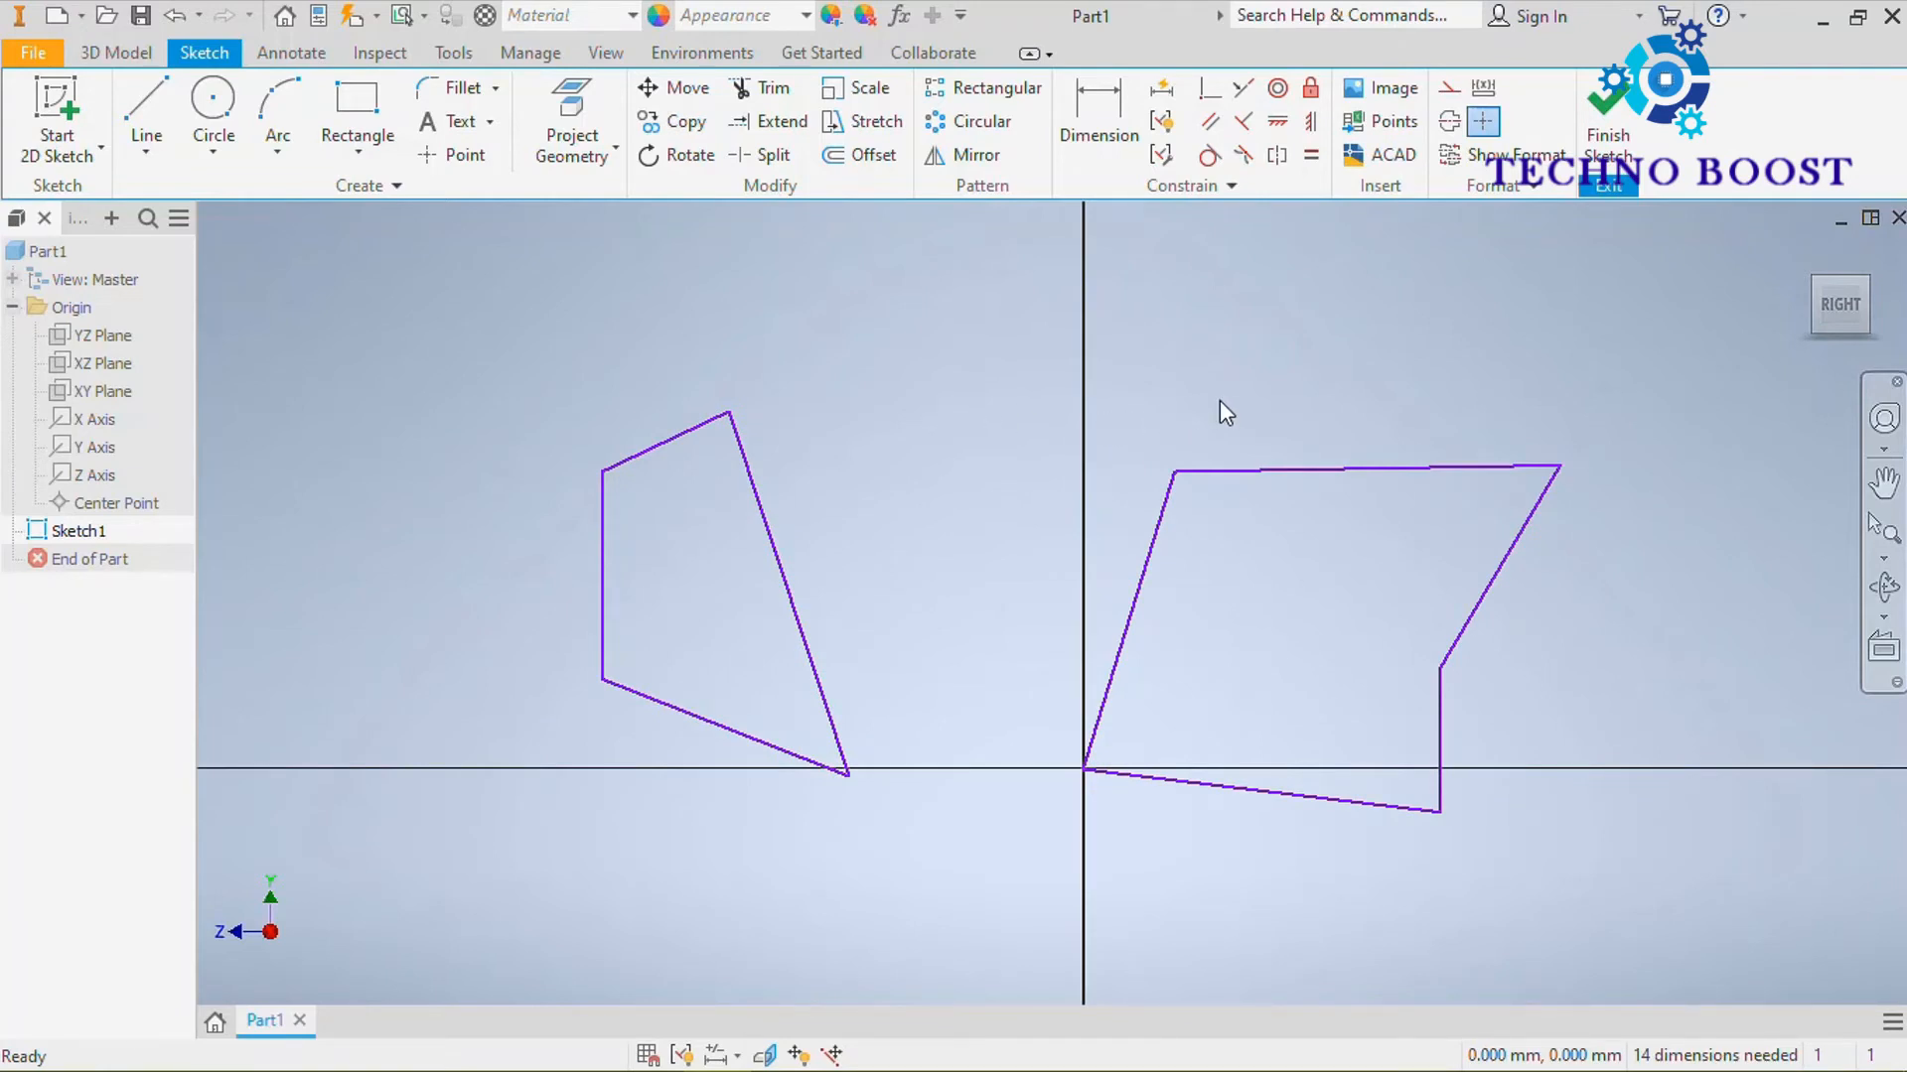
left_click(1322, 468)
right_click(1323, 468)
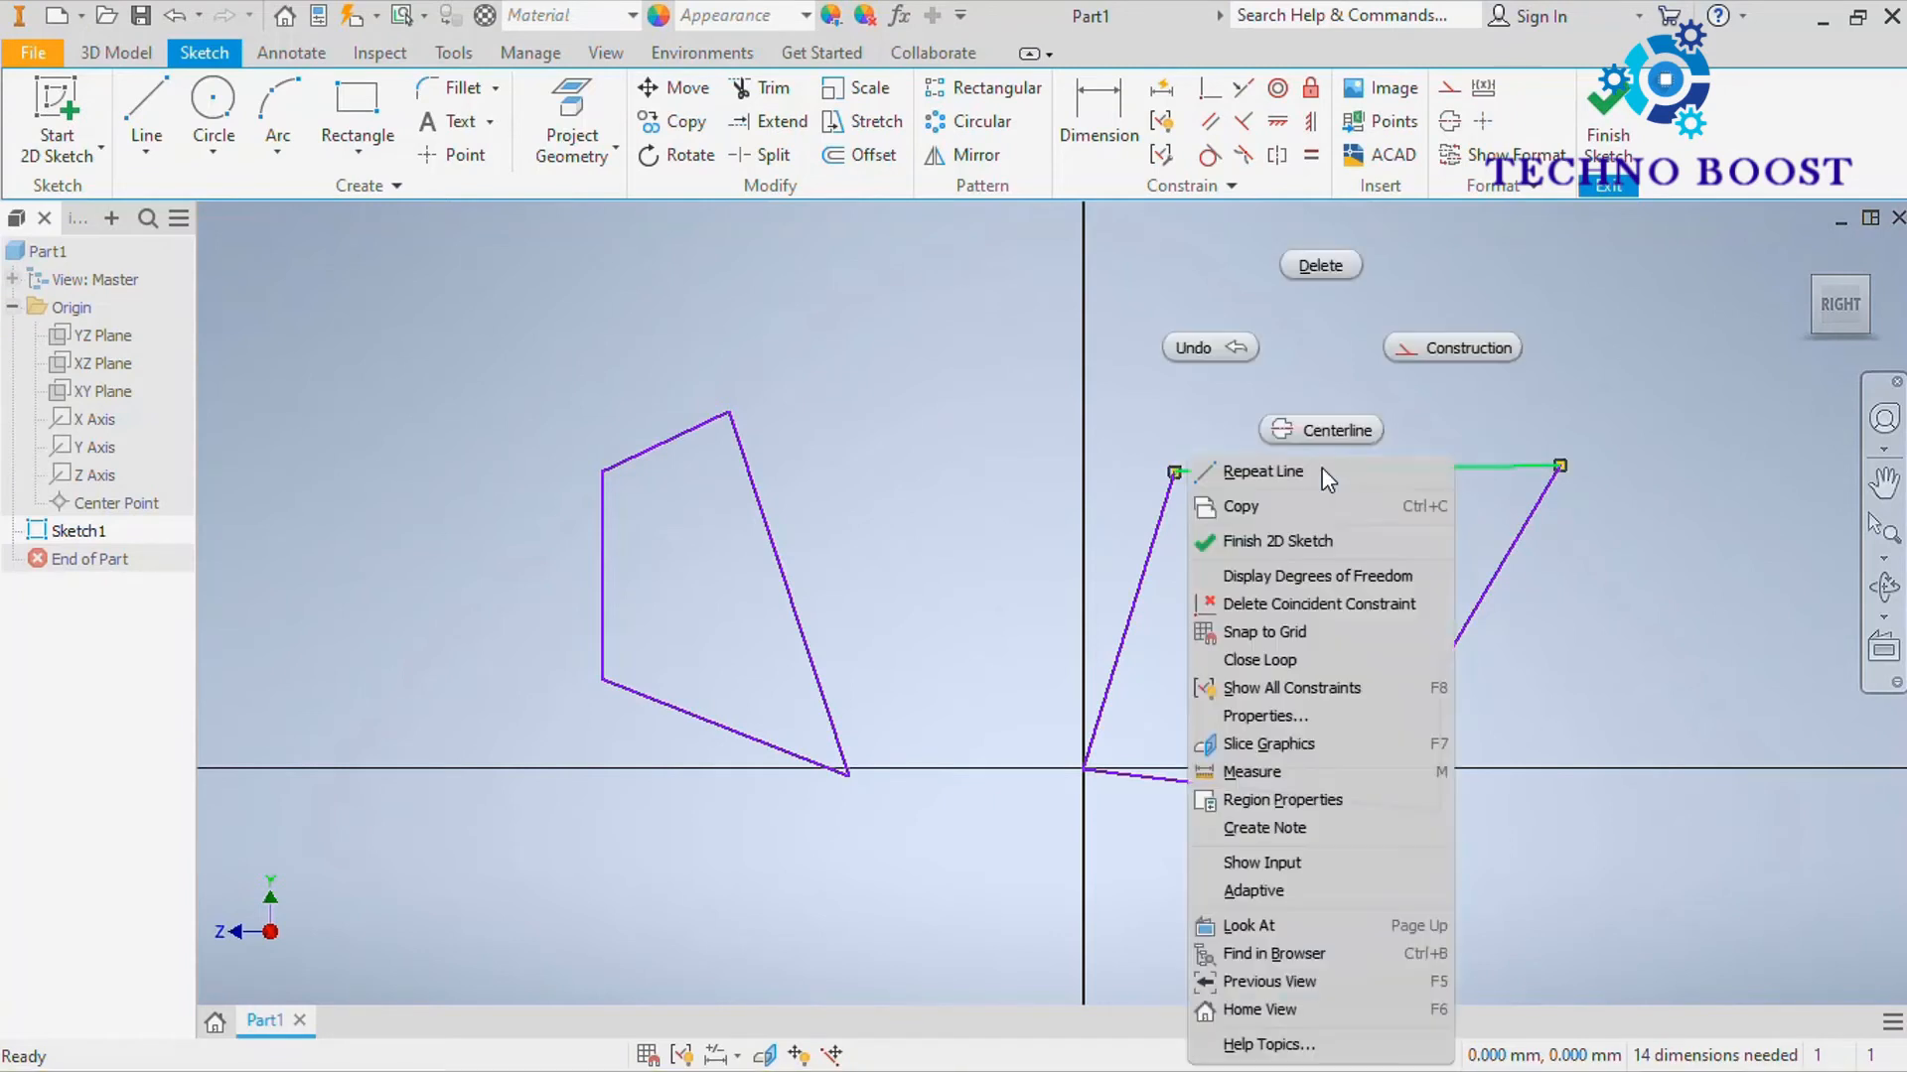
left_click(1457, 349)
left_click(1458, 352)
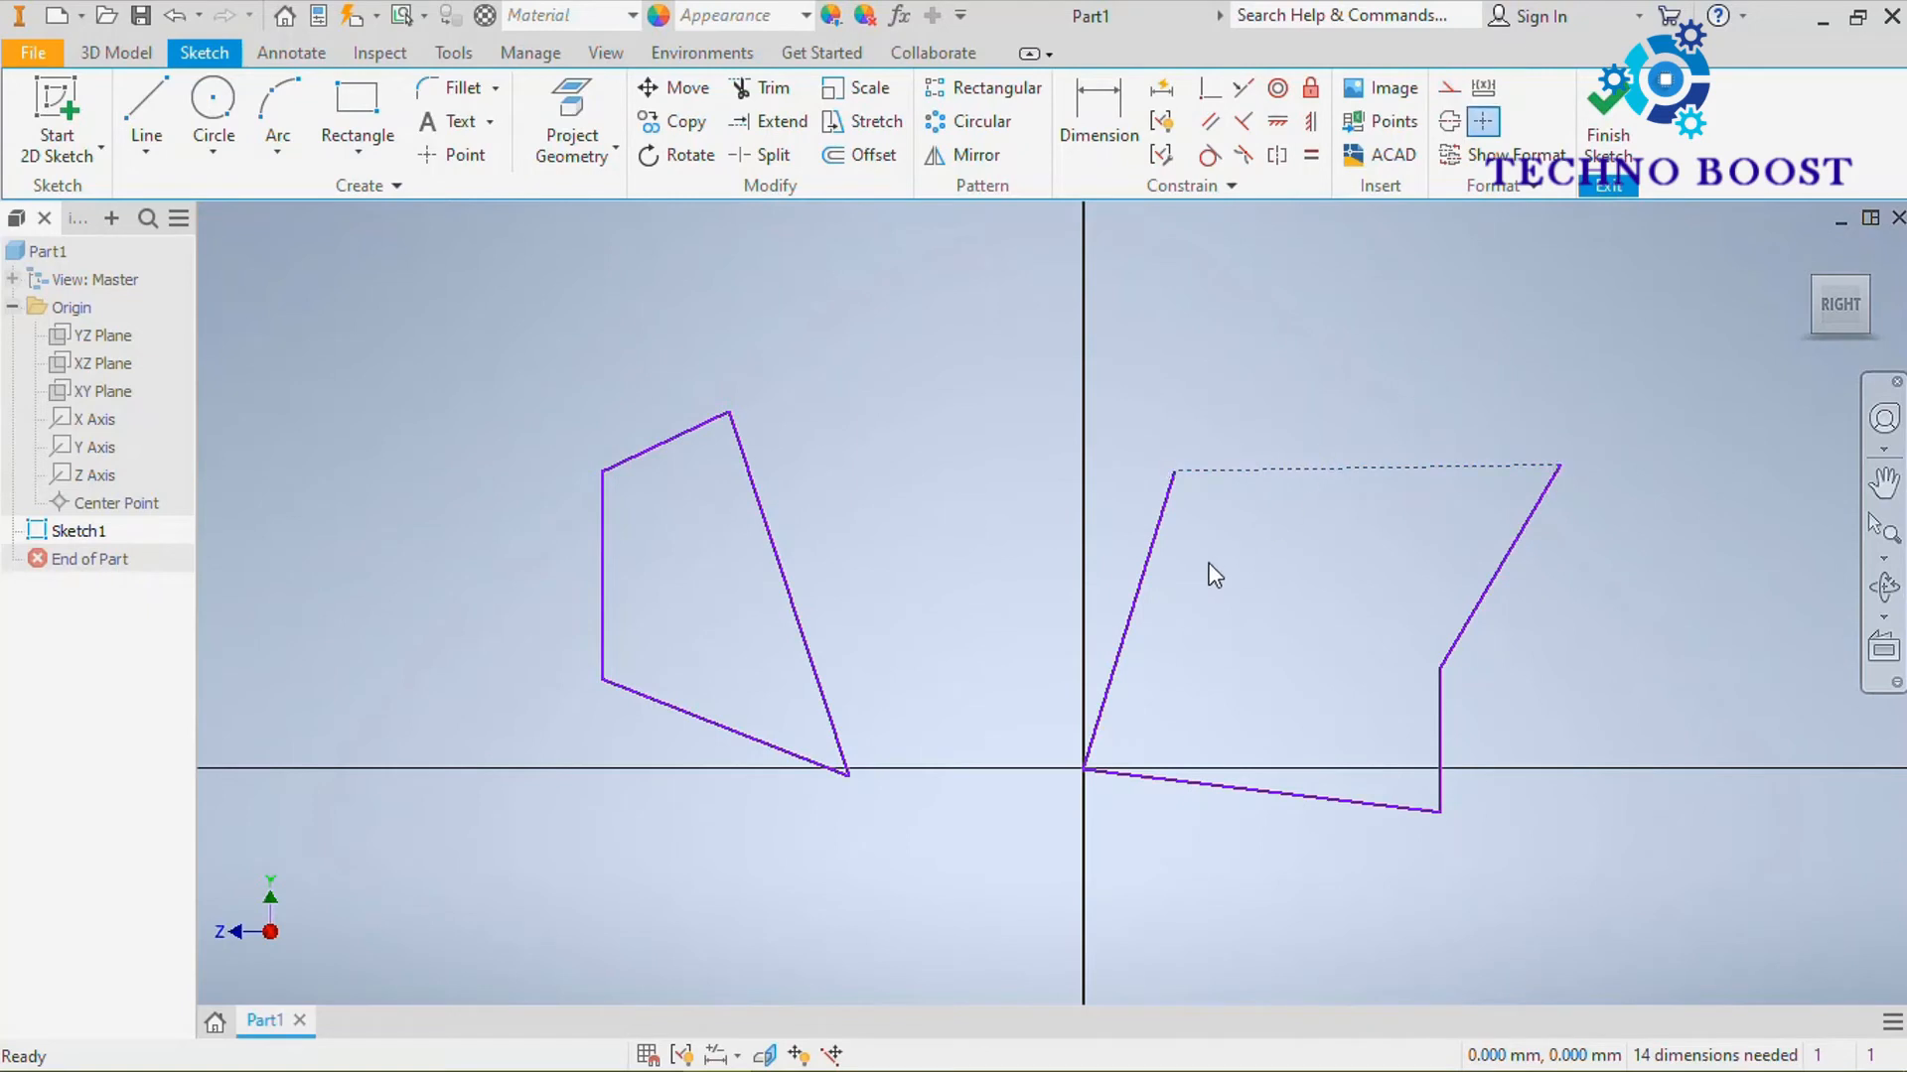
Convert the long slanted side of the four-sided profile to a centerline
left_click(803, 608)
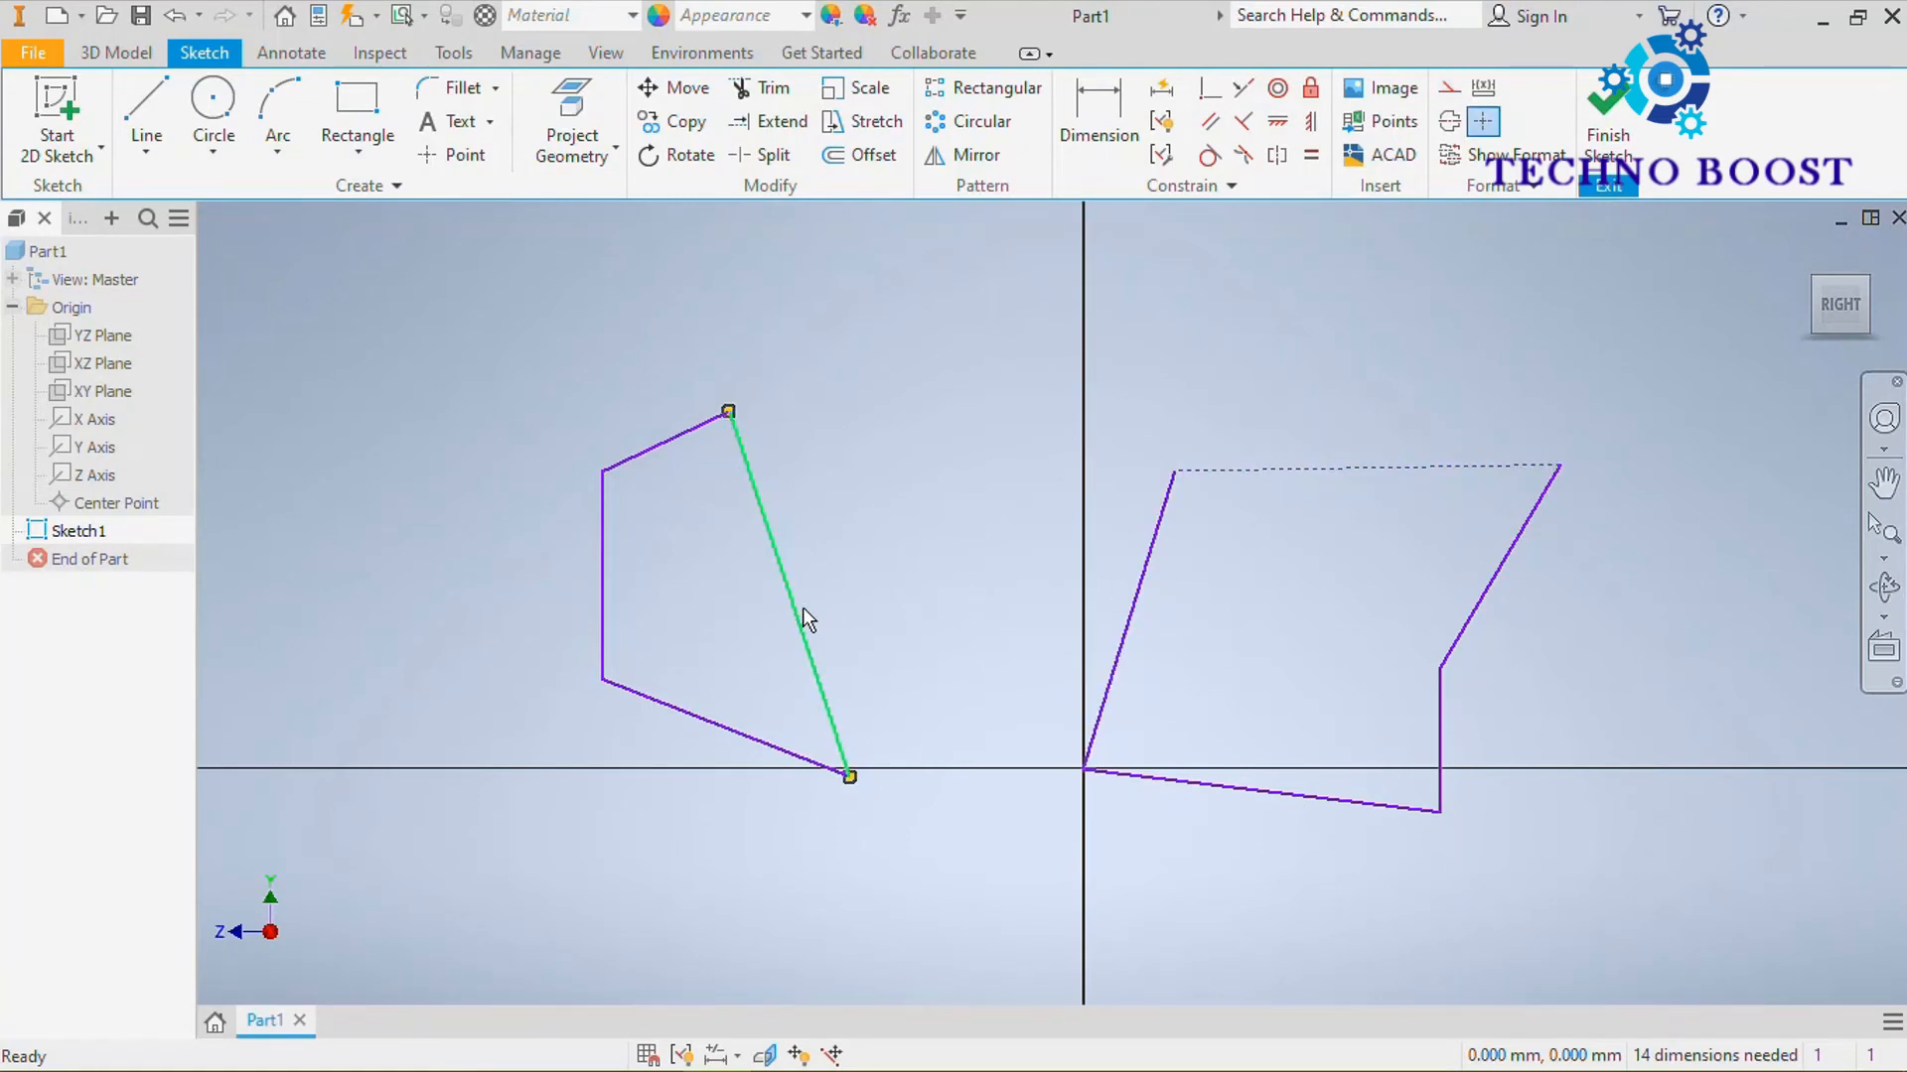
right_click(801, 606)
left_click(812, 431)
left_click(923, 497)
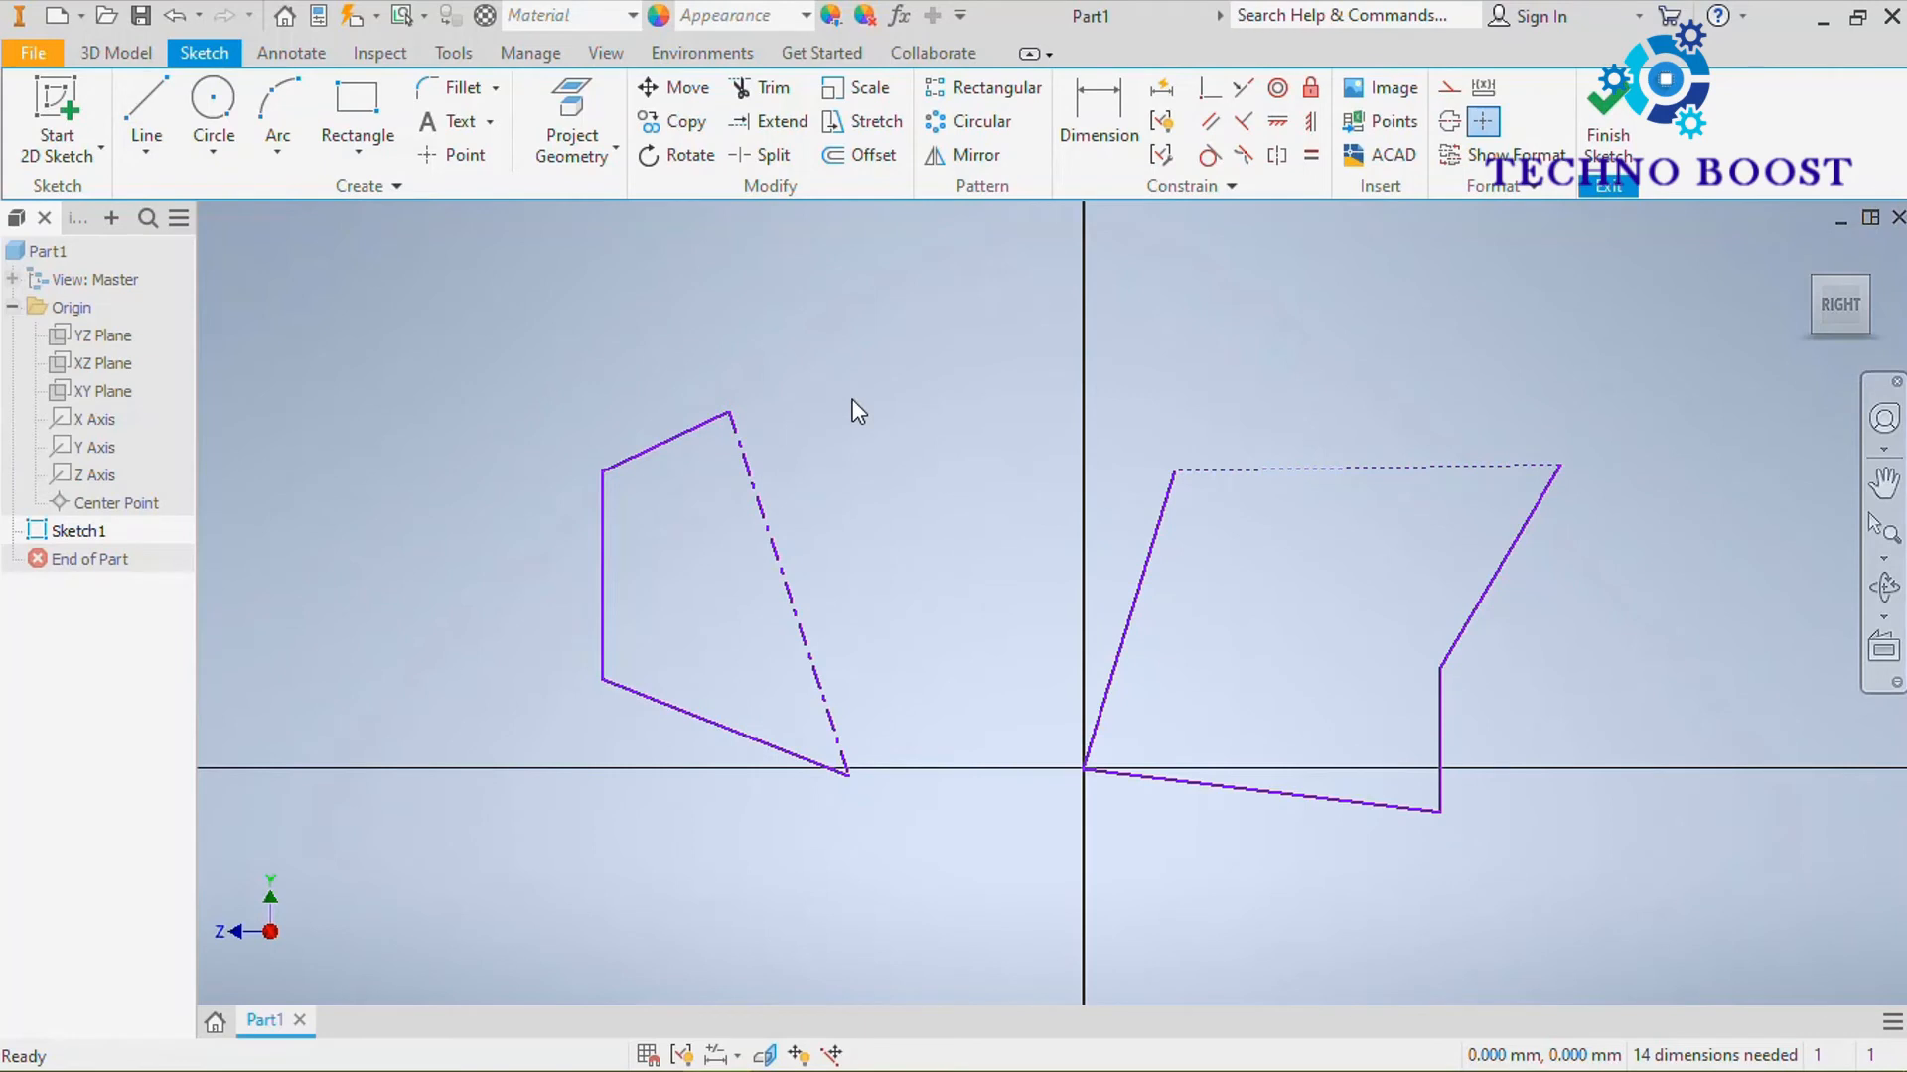
Use the Line tool with Centerline format to draw a vertical centerline in the space between the two profiles
left_click(144, 100)
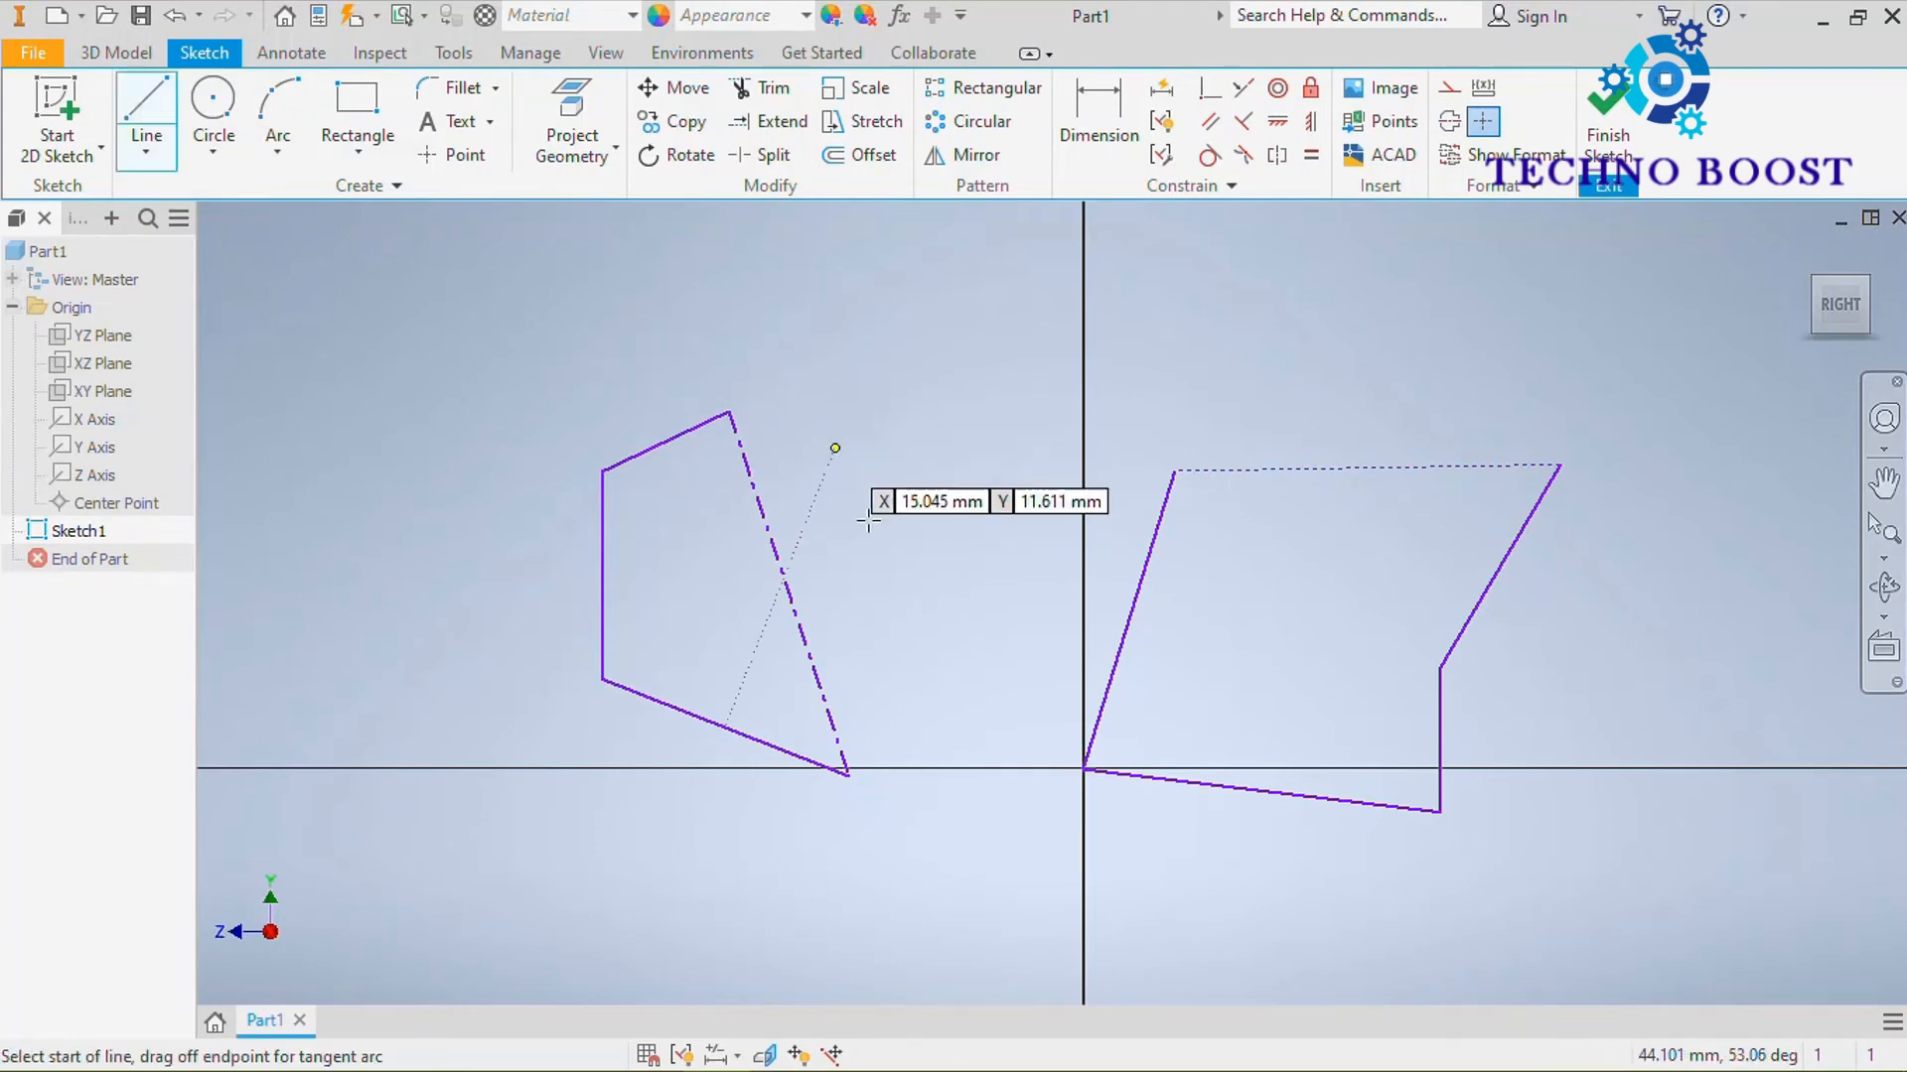
right_click(934, 499)
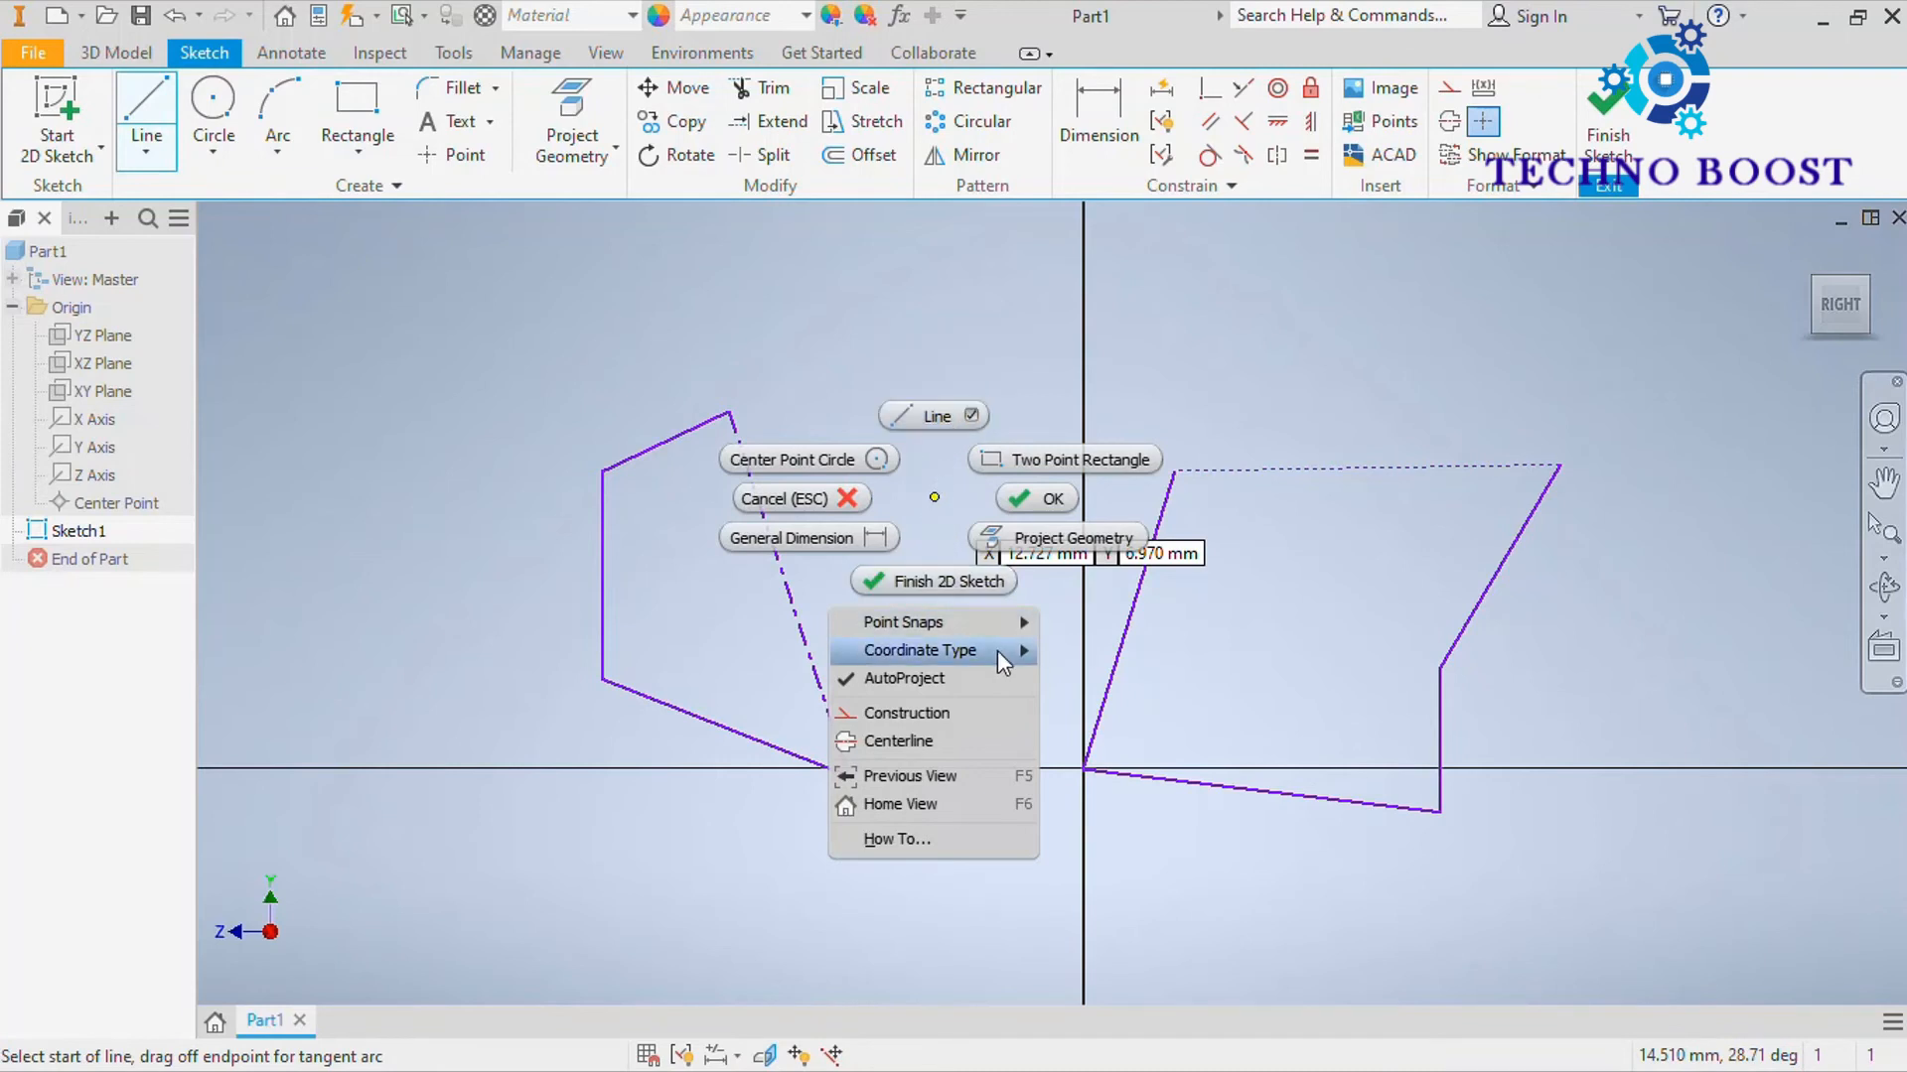
mouse_move(998, 652)
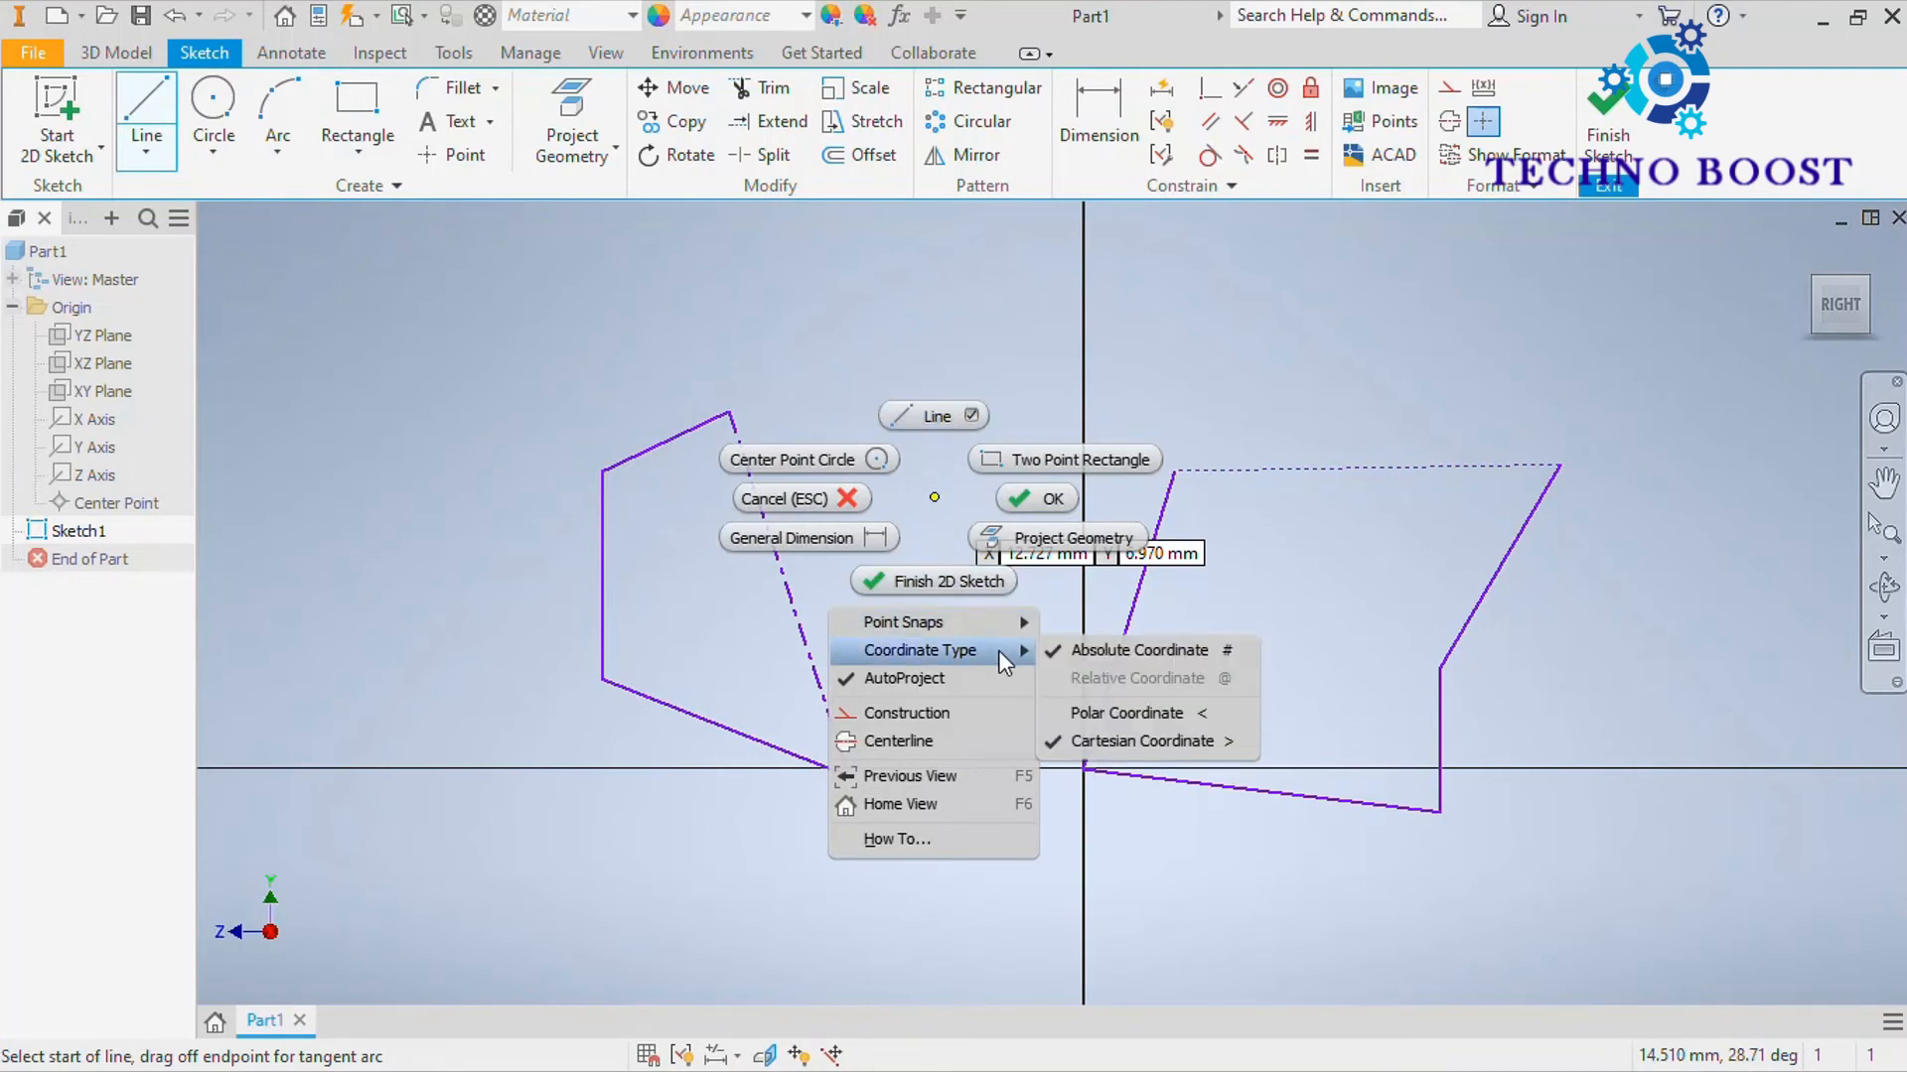
left_click(942, 741)
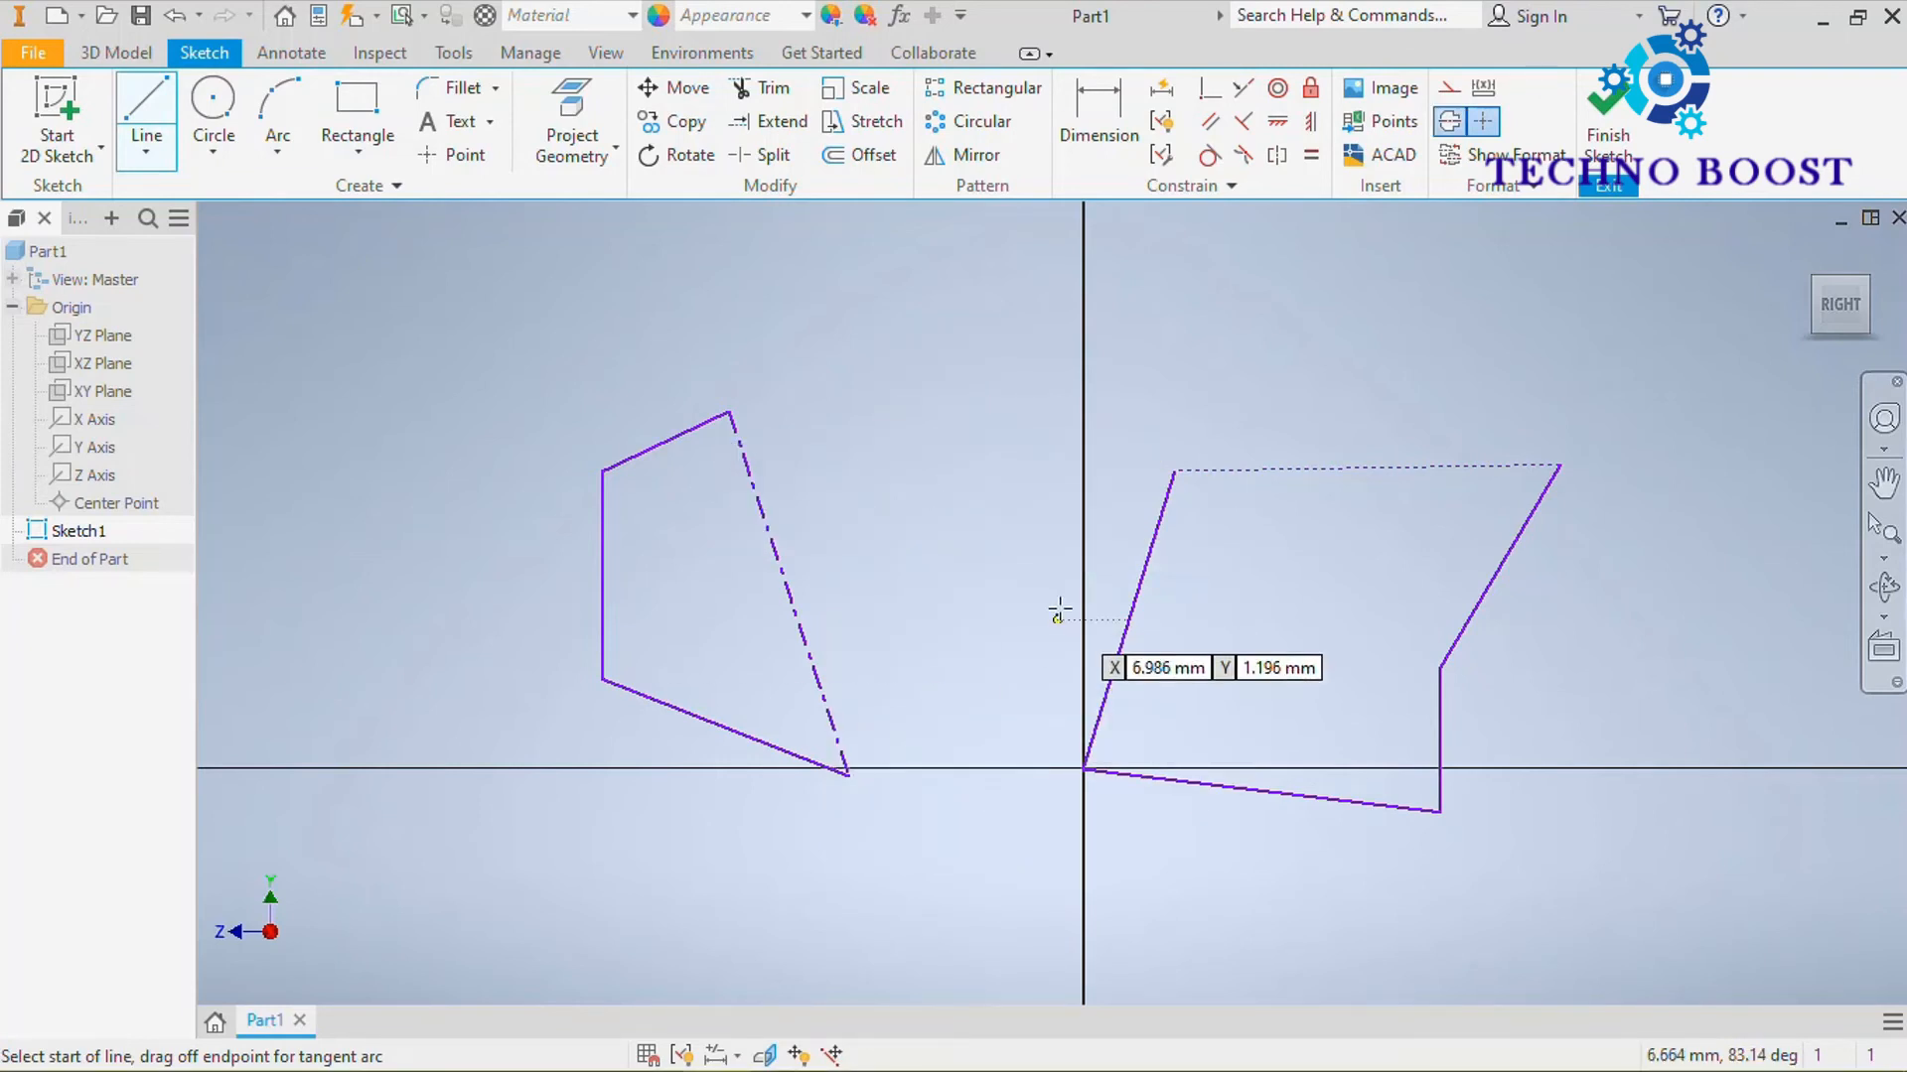
left_click(979, 541)
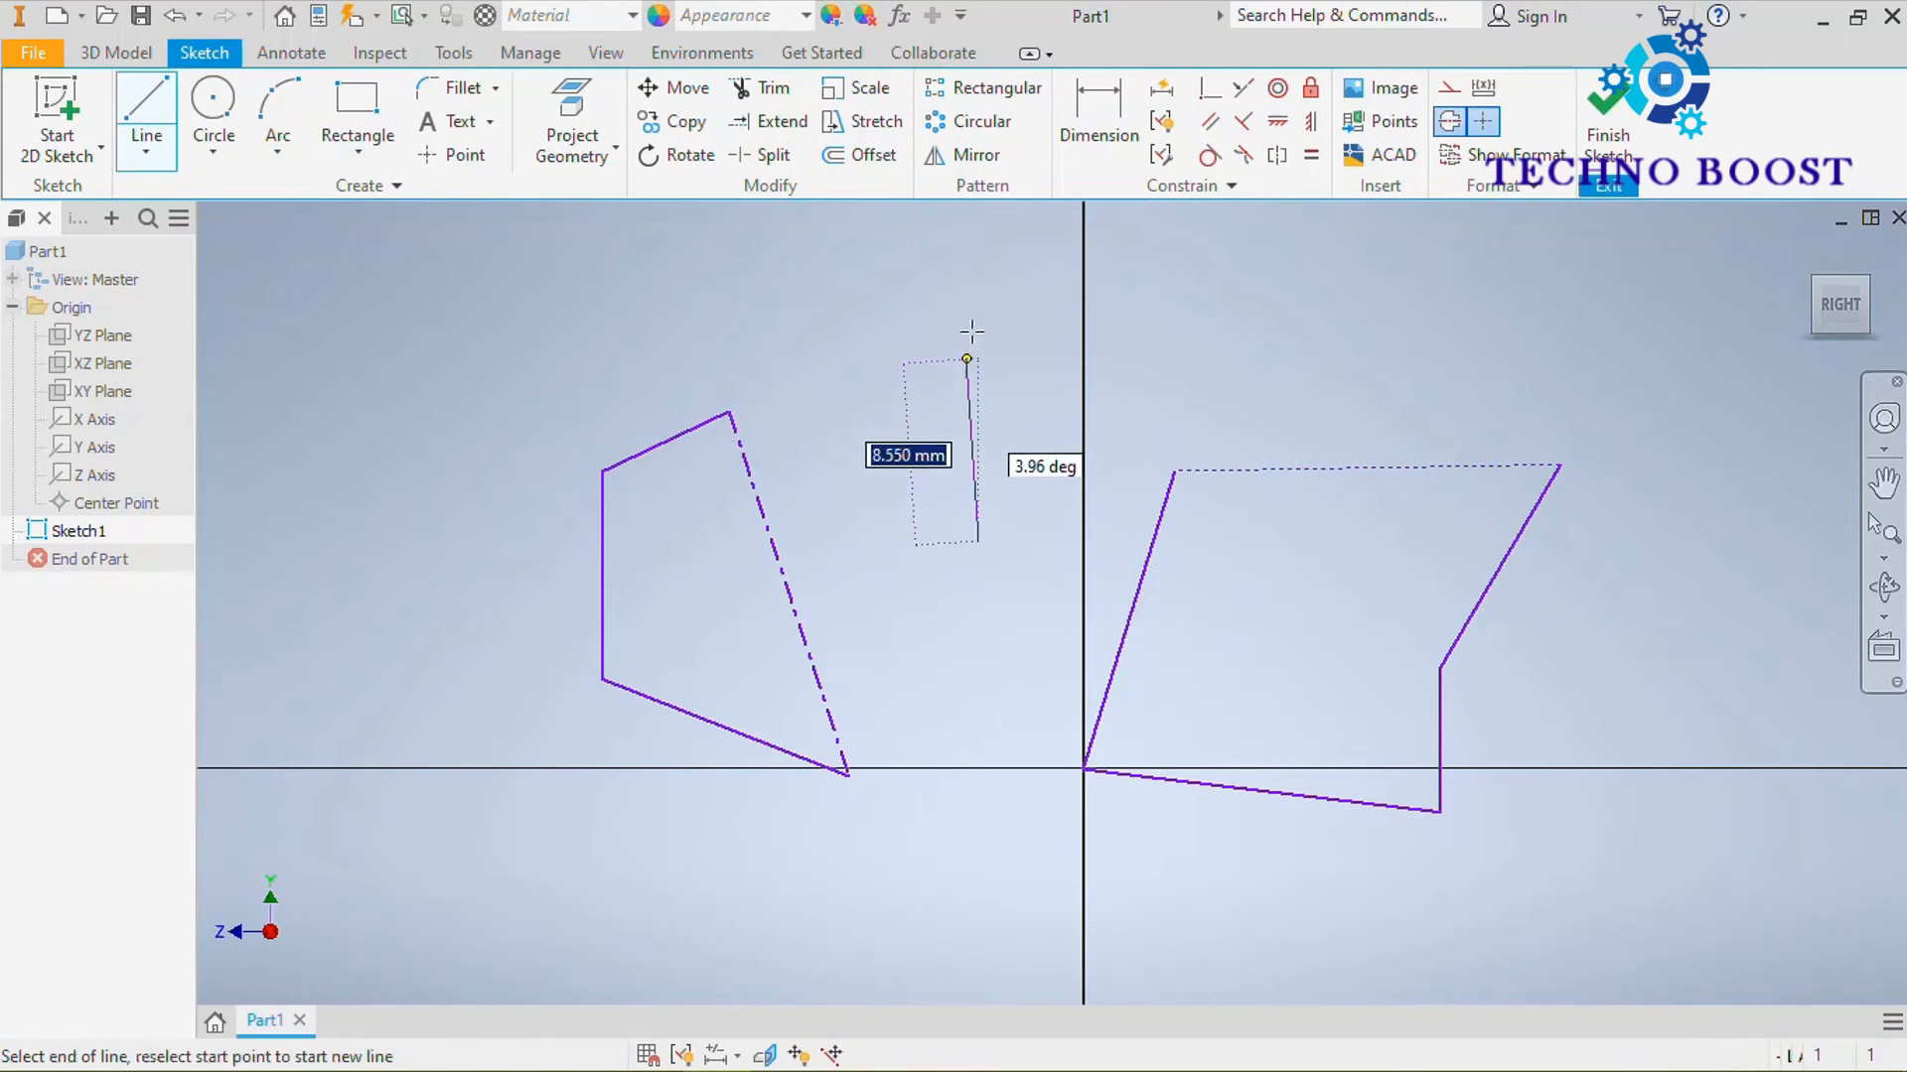
left_click(979, 260)
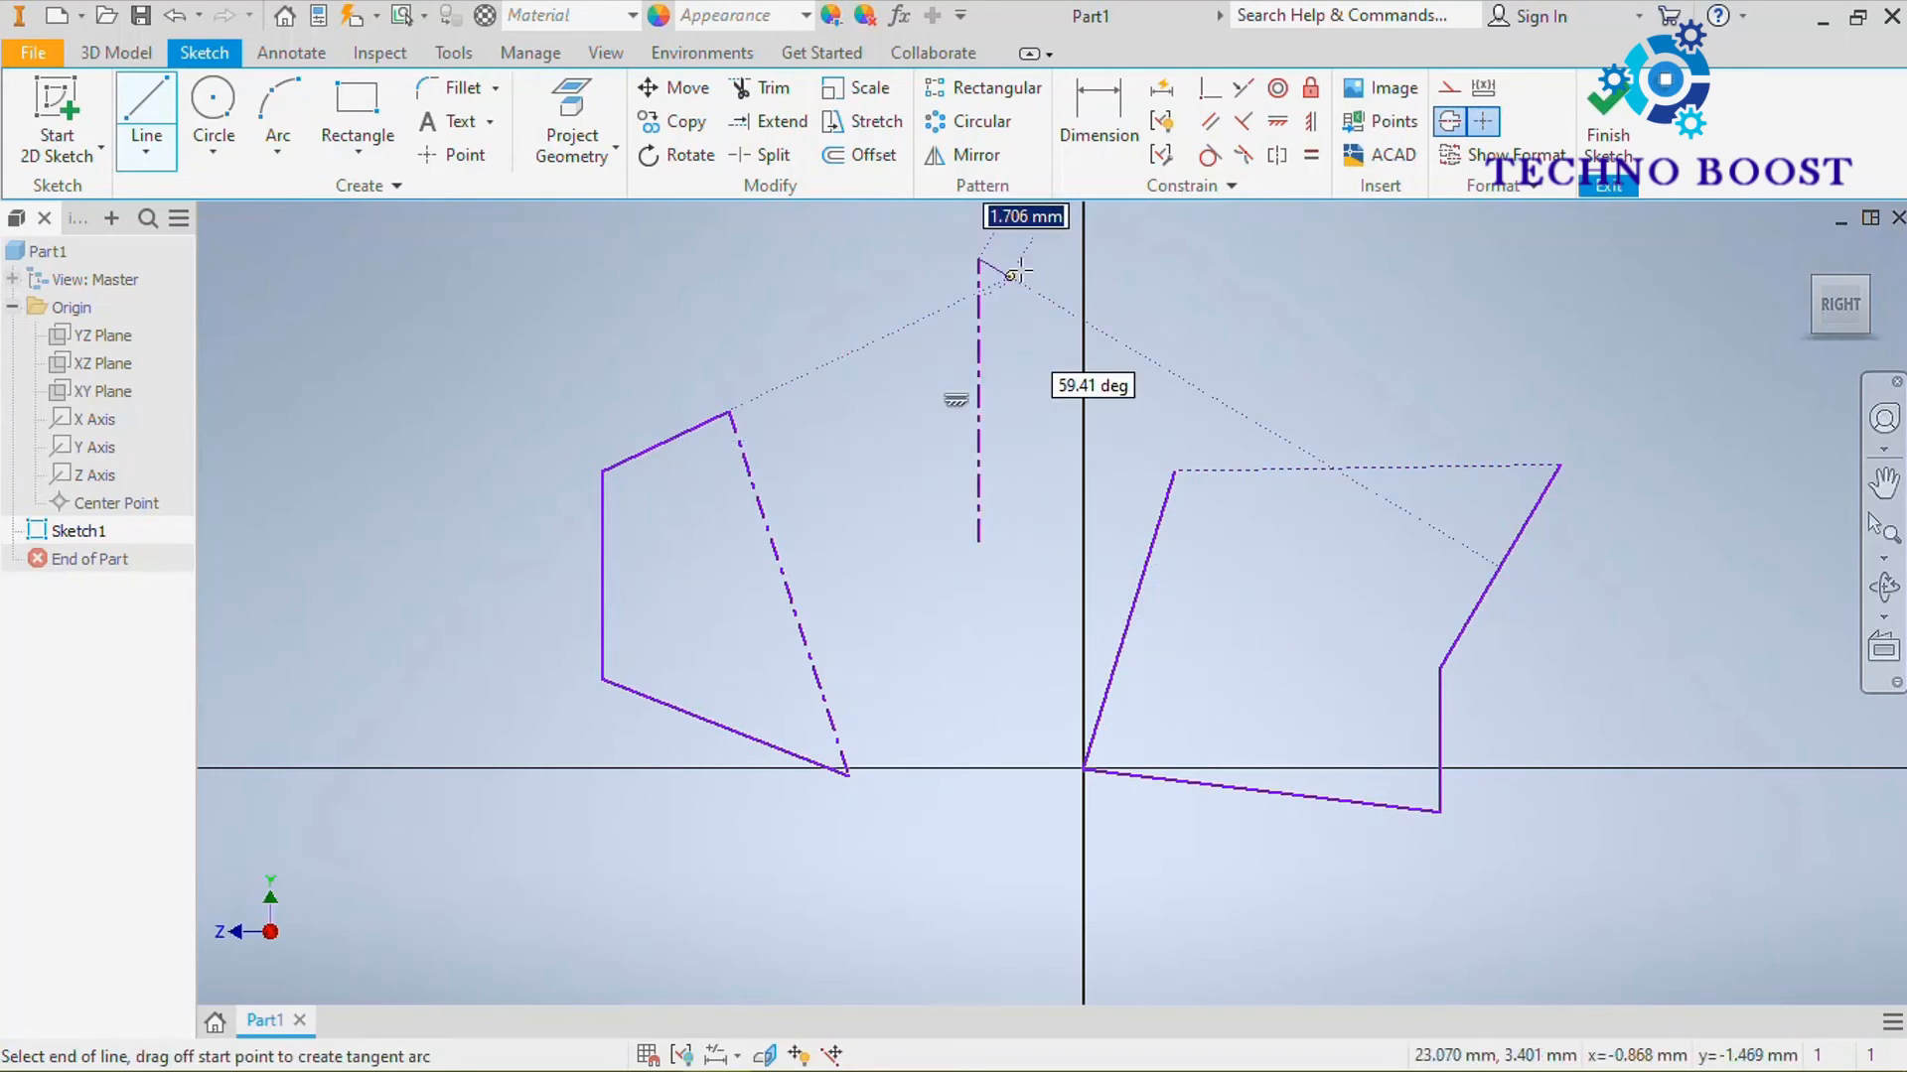
right_click(1013, 272)
left_click(1137, 264)
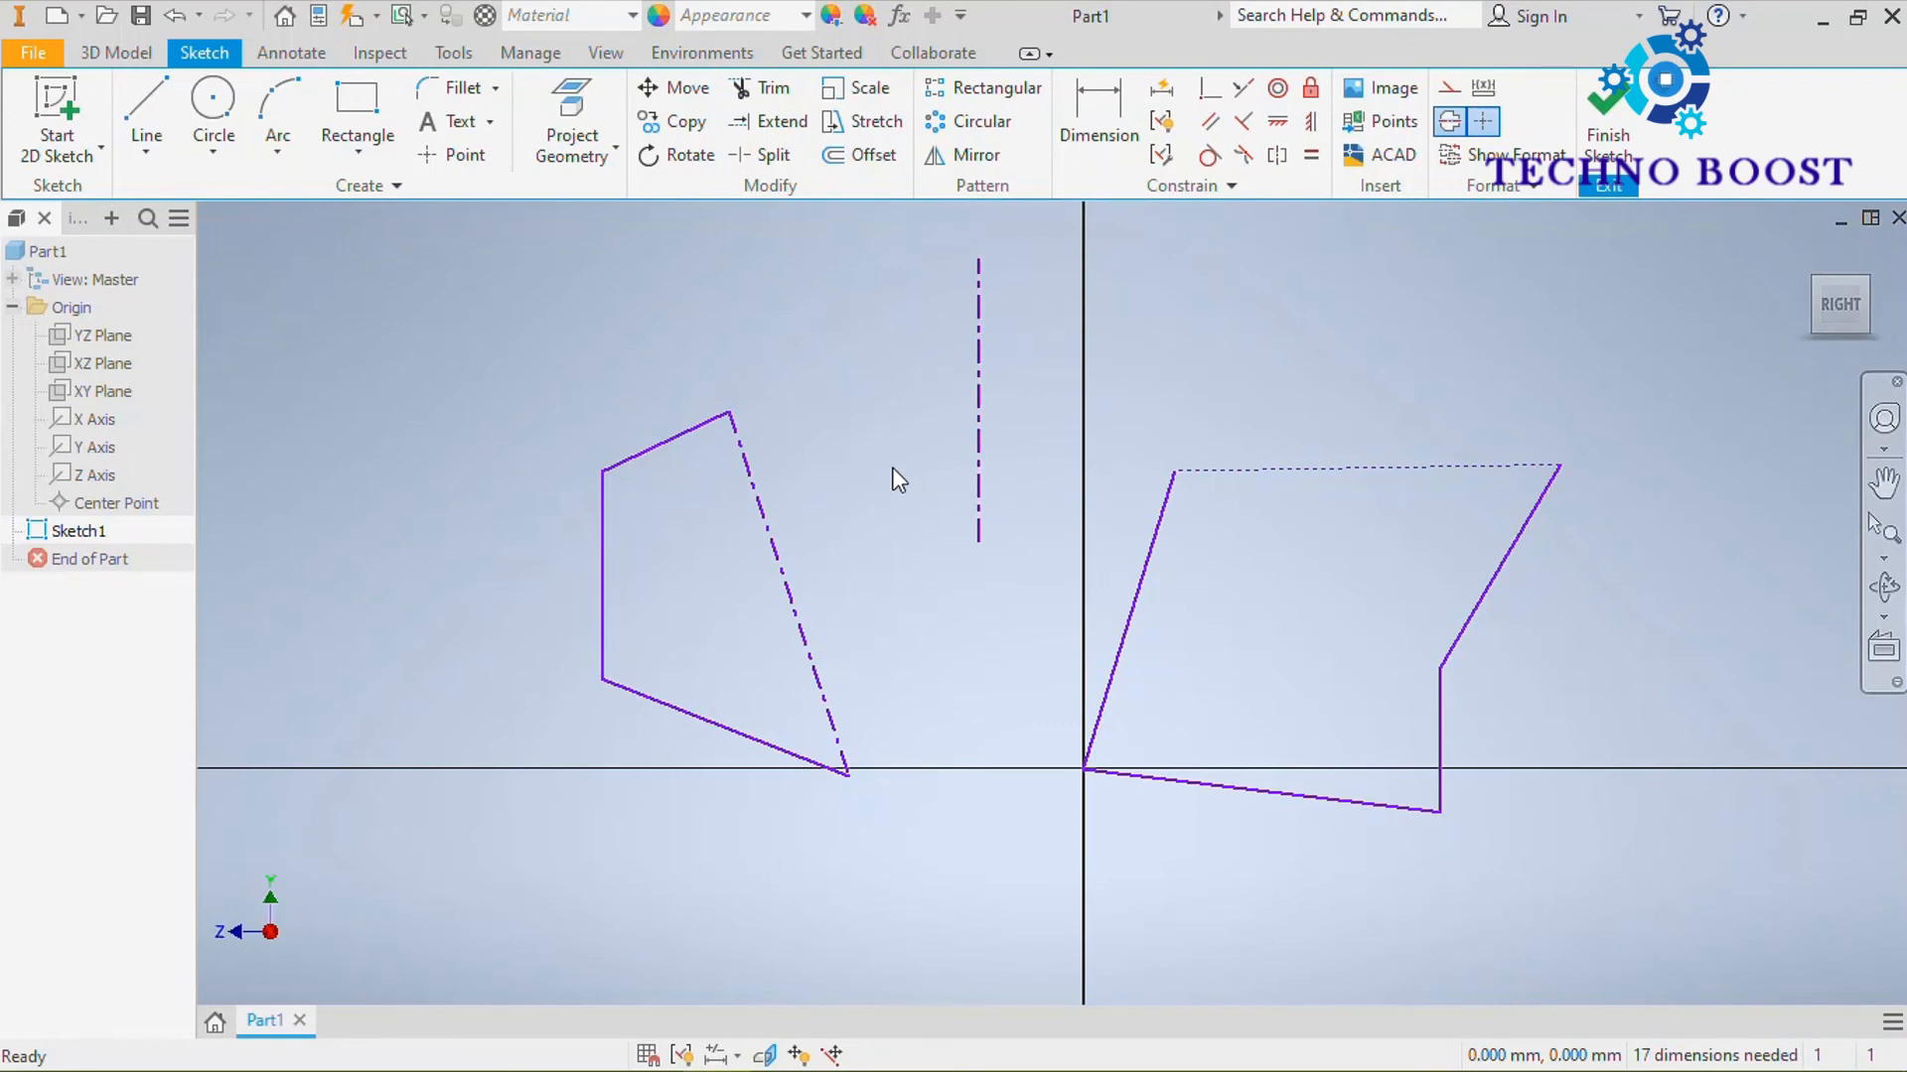
left_click(164, 146)
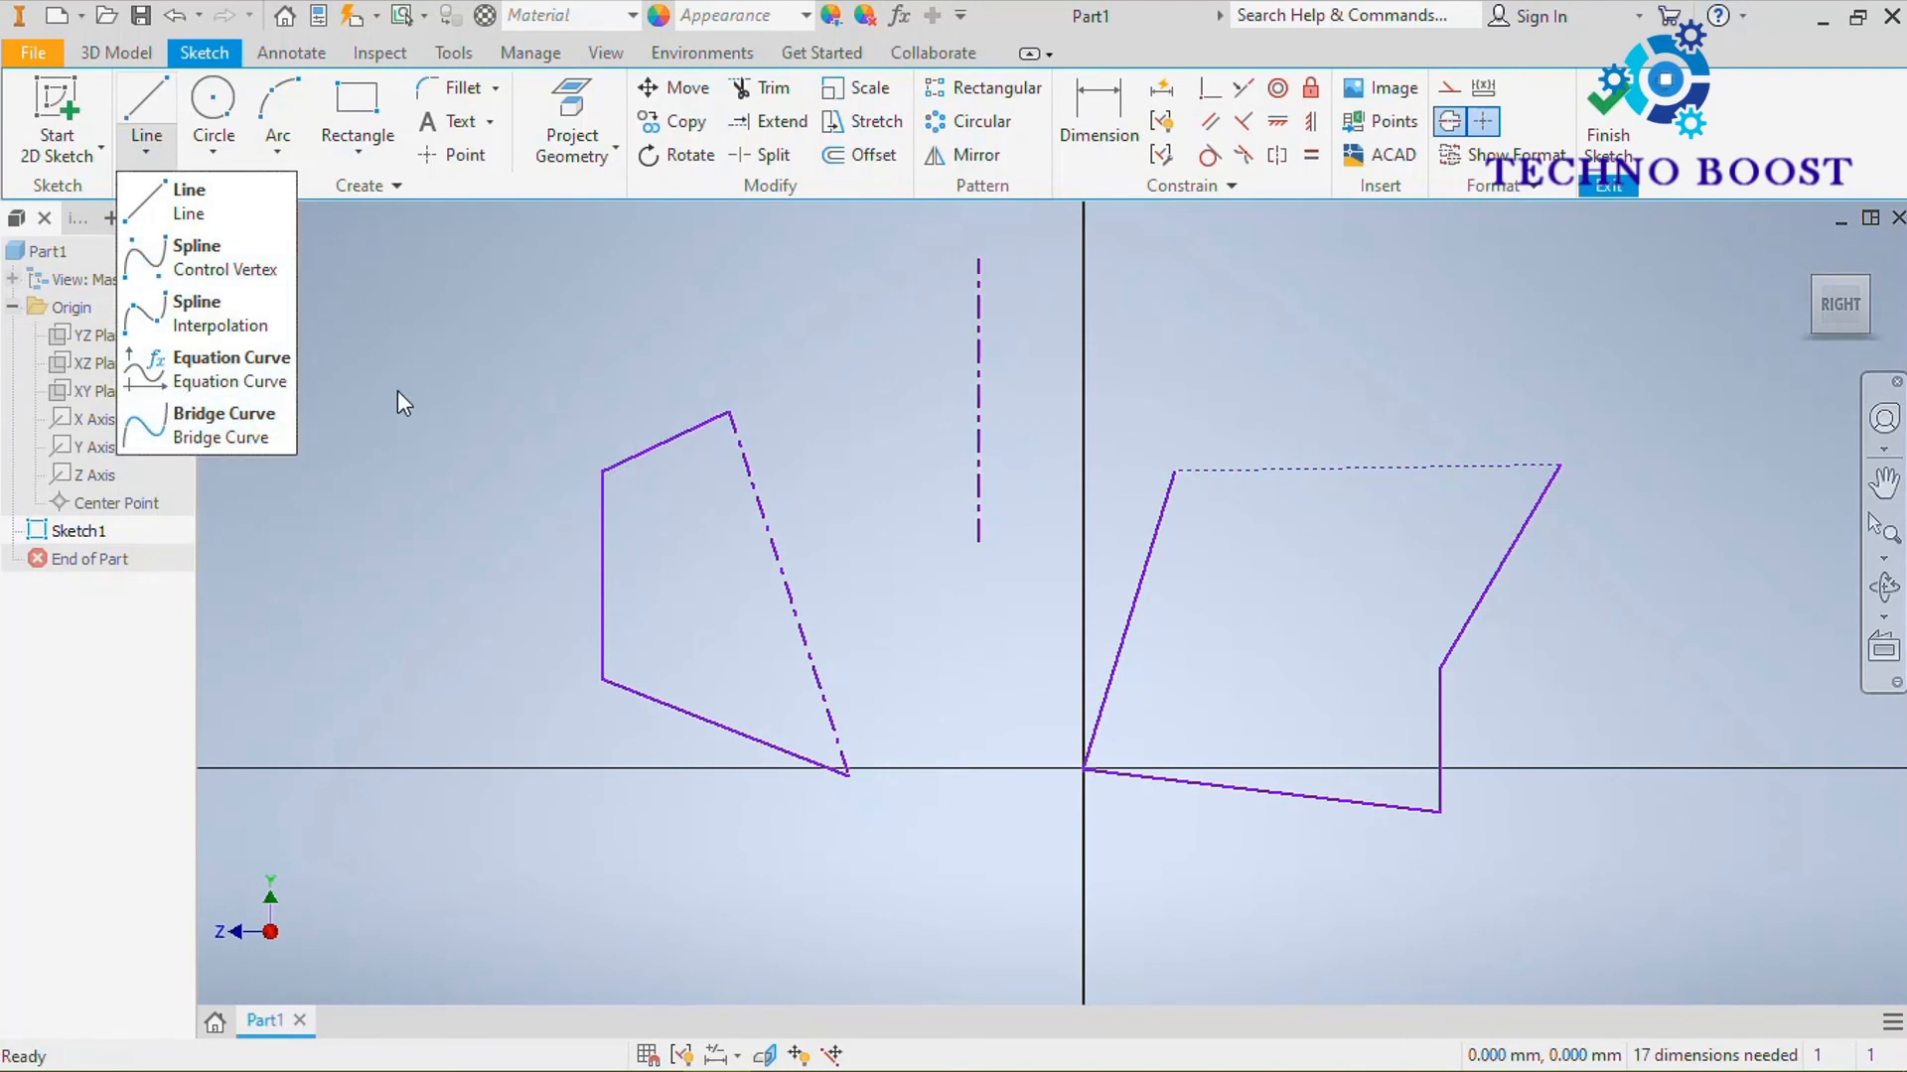
left_click(580, 343)
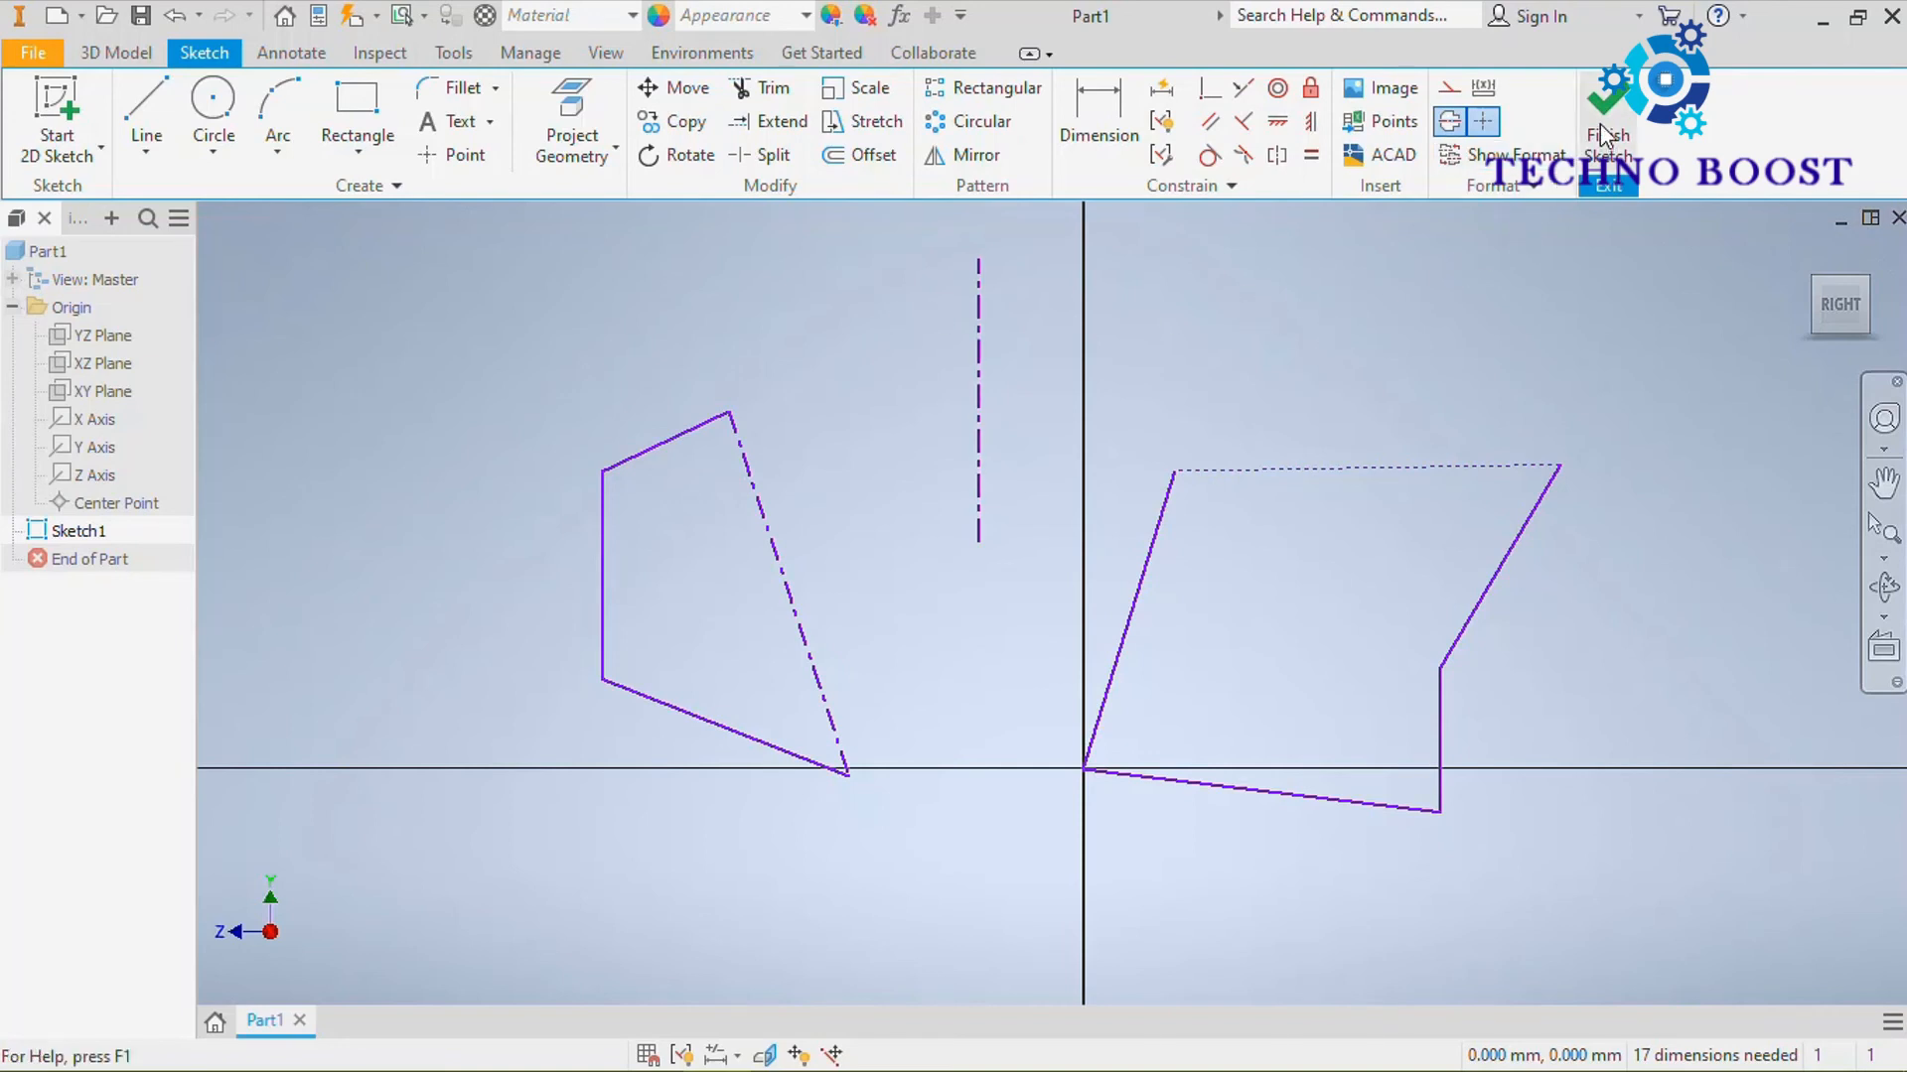
Finish the 2D sketch on the YZ plane
right_click(1378, 310)
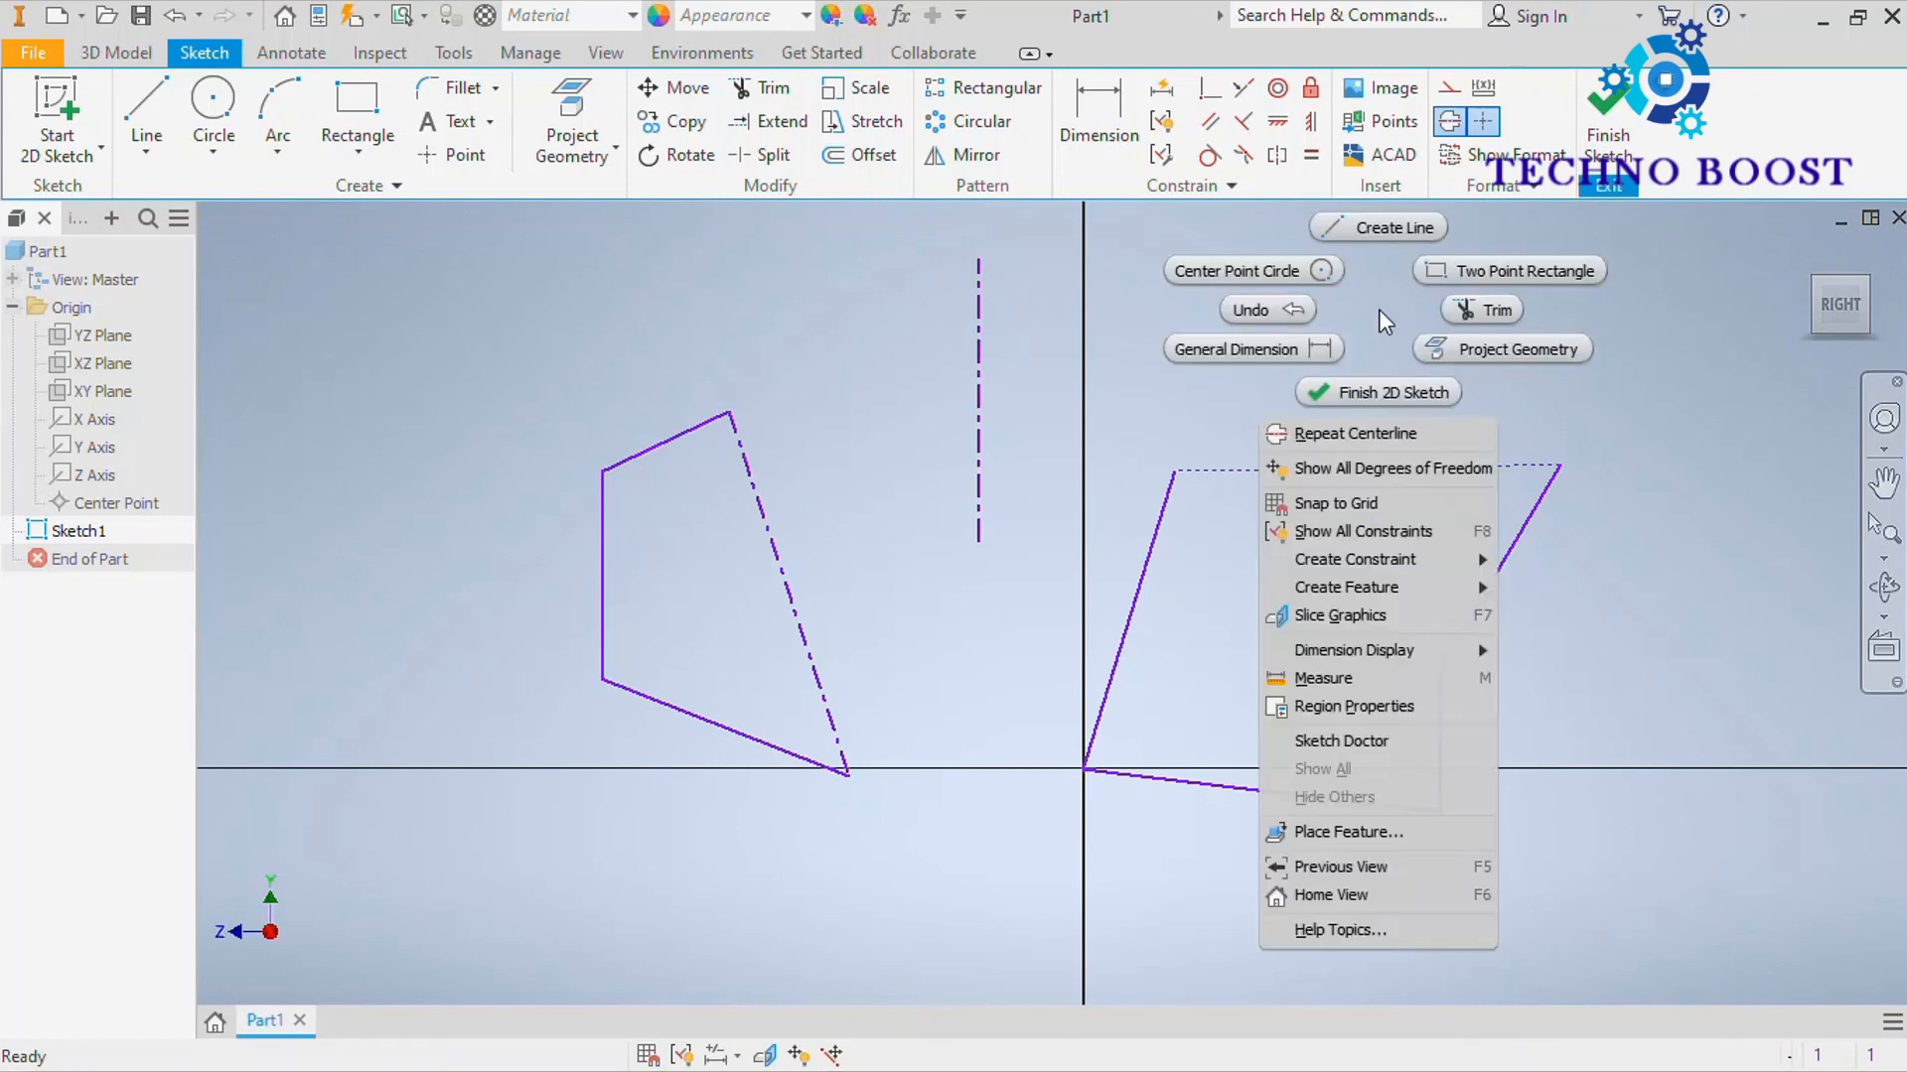
left_click(1408, 390)
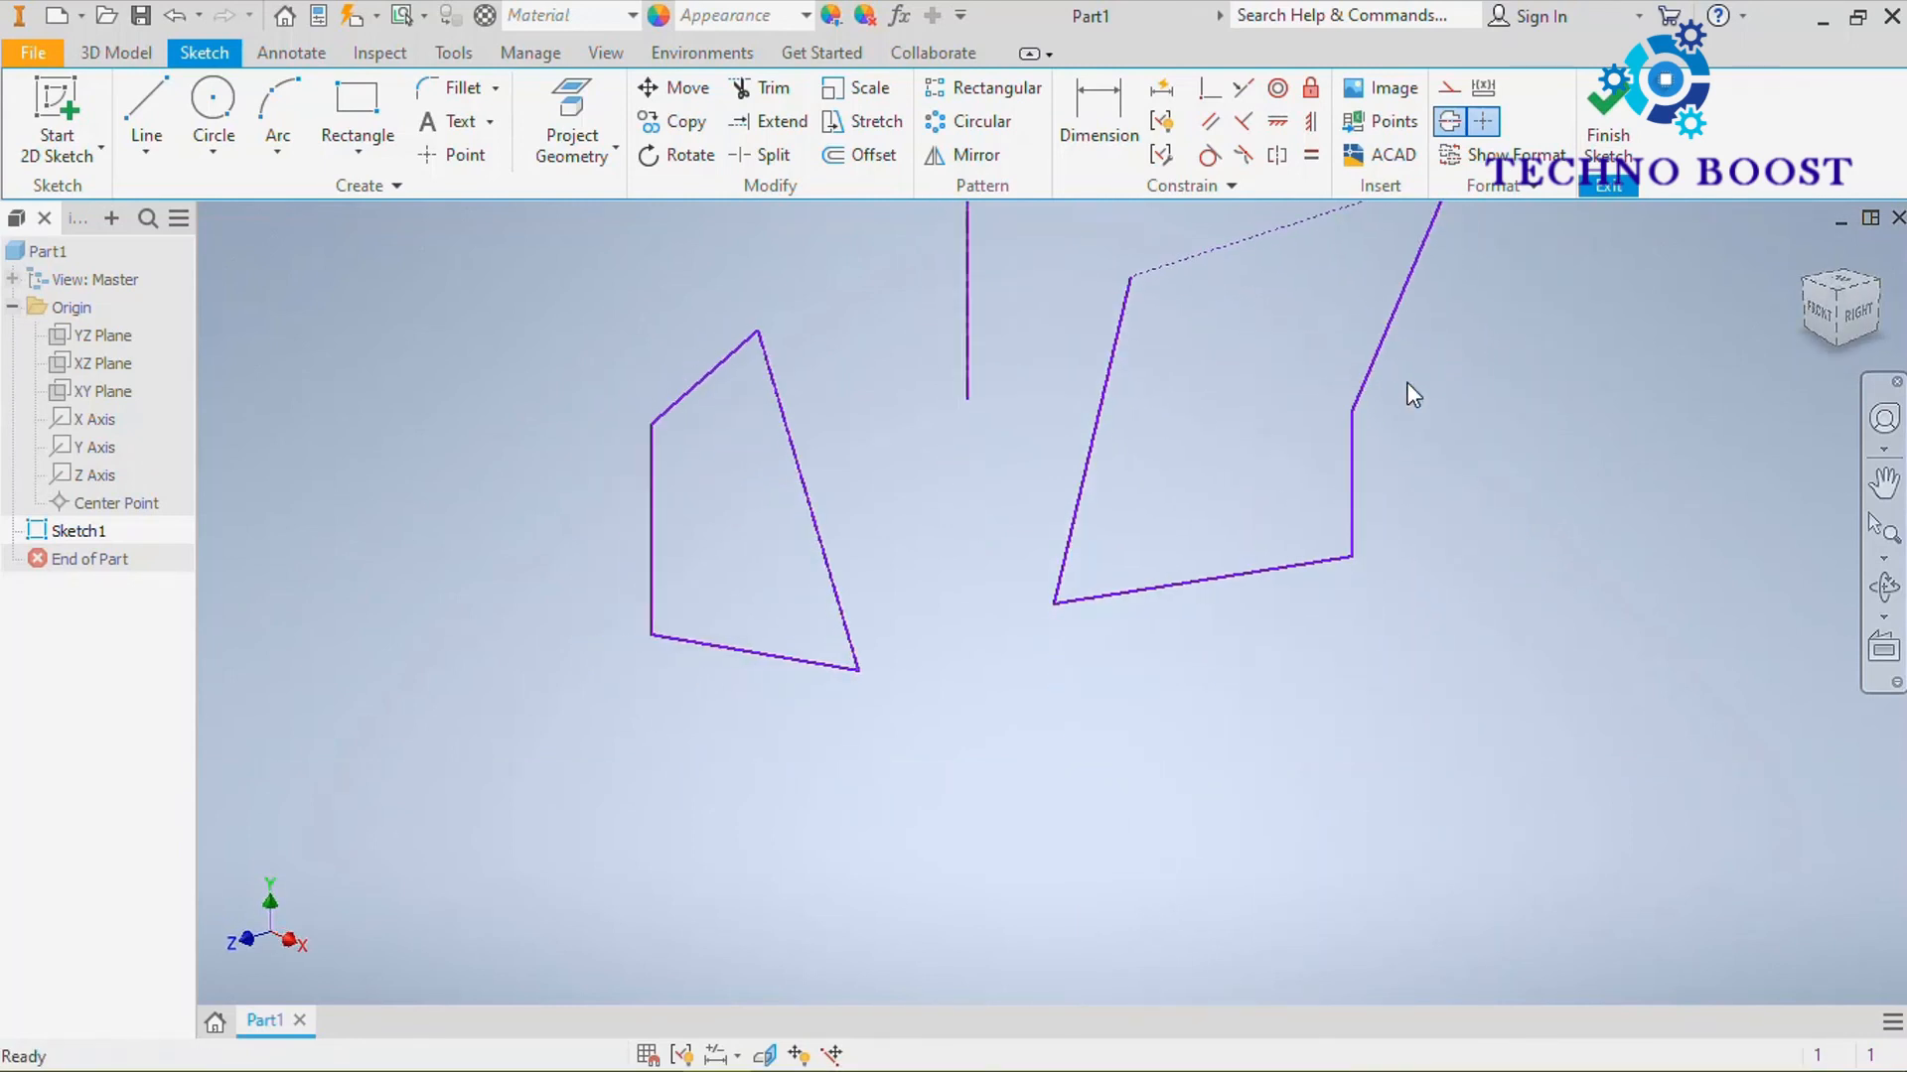